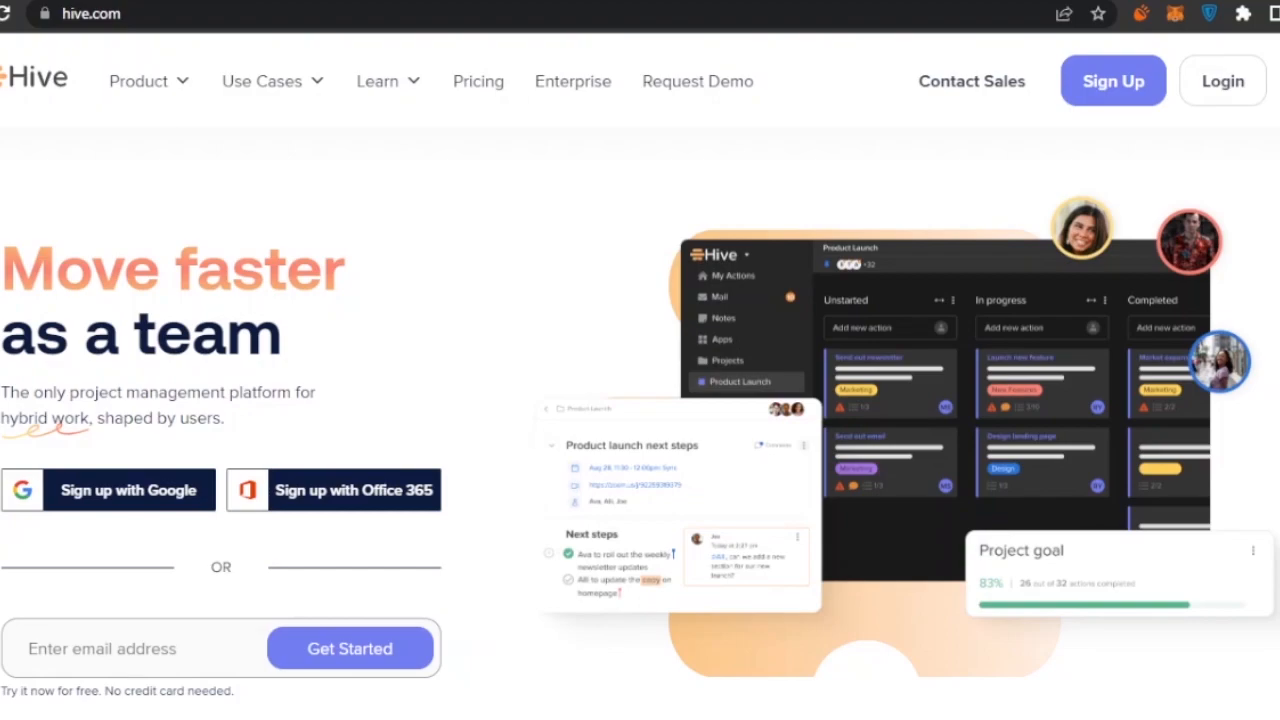
scroll(640, 400, "down", 5)
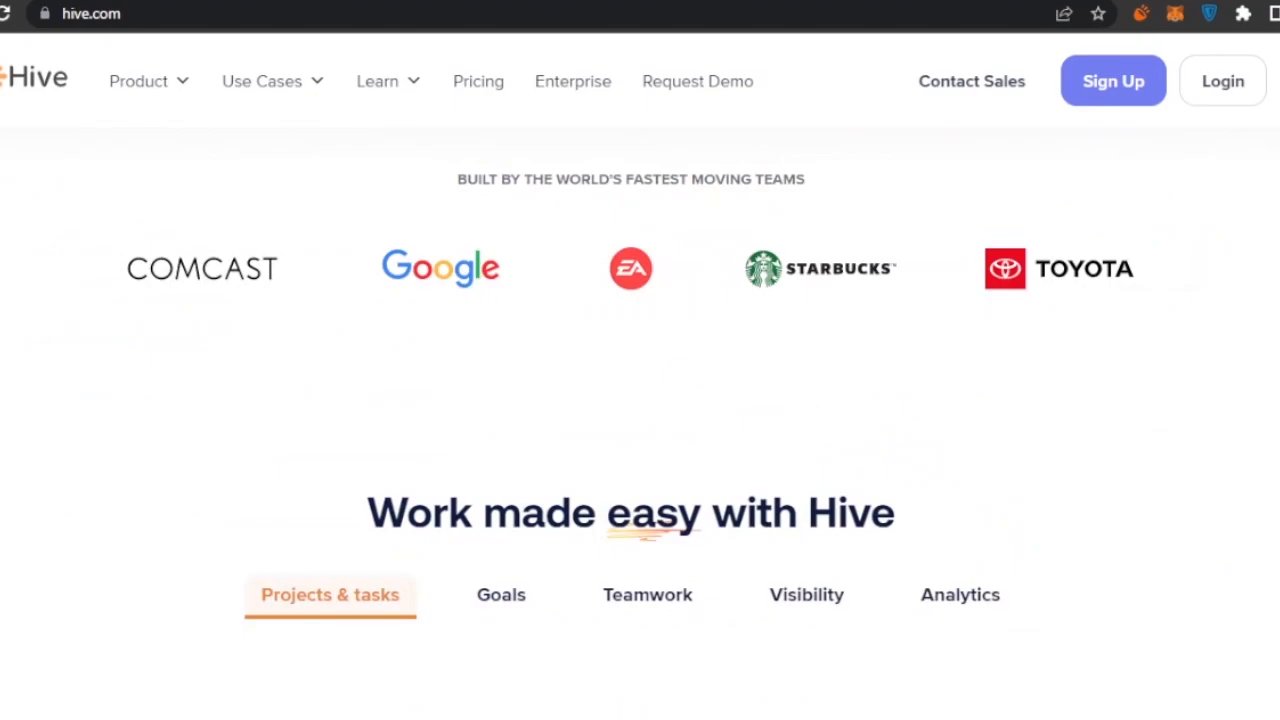
scroll(640, 400, "up", 1)
scroll(640, 400, "down", 4)
scroll(640, 400, "down", 1)
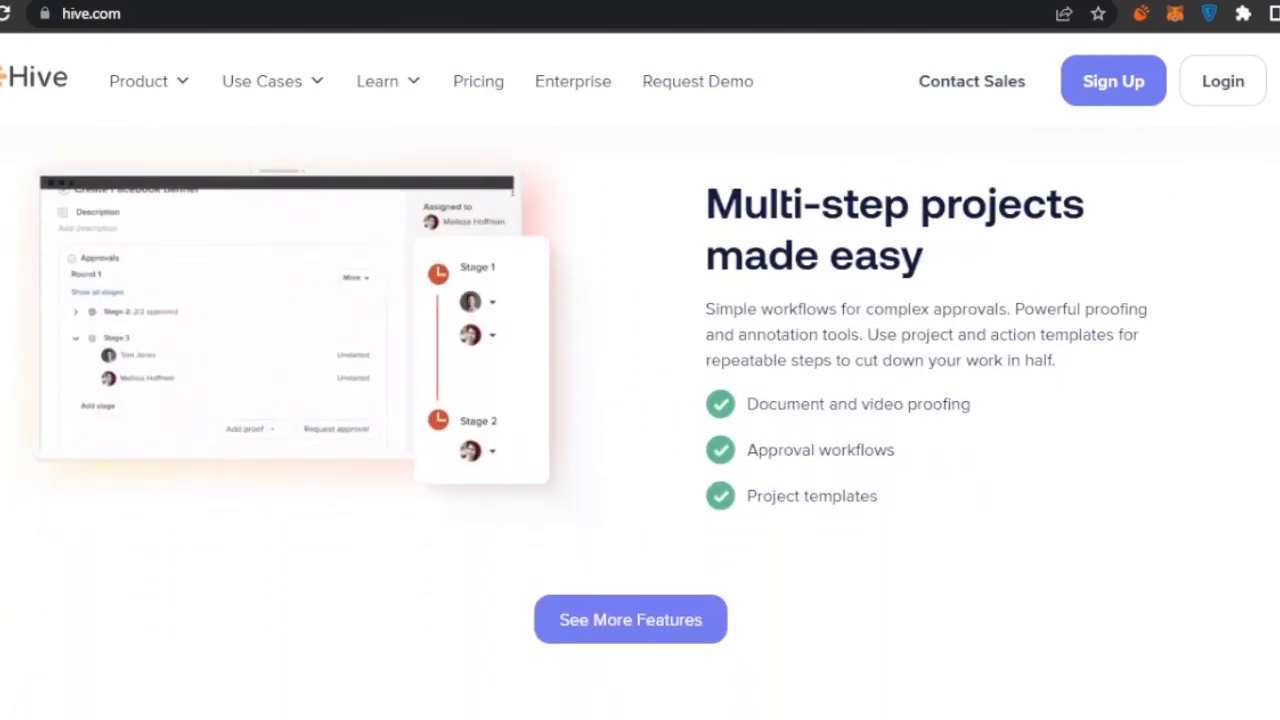
scroll(640, 400, "down", 6)
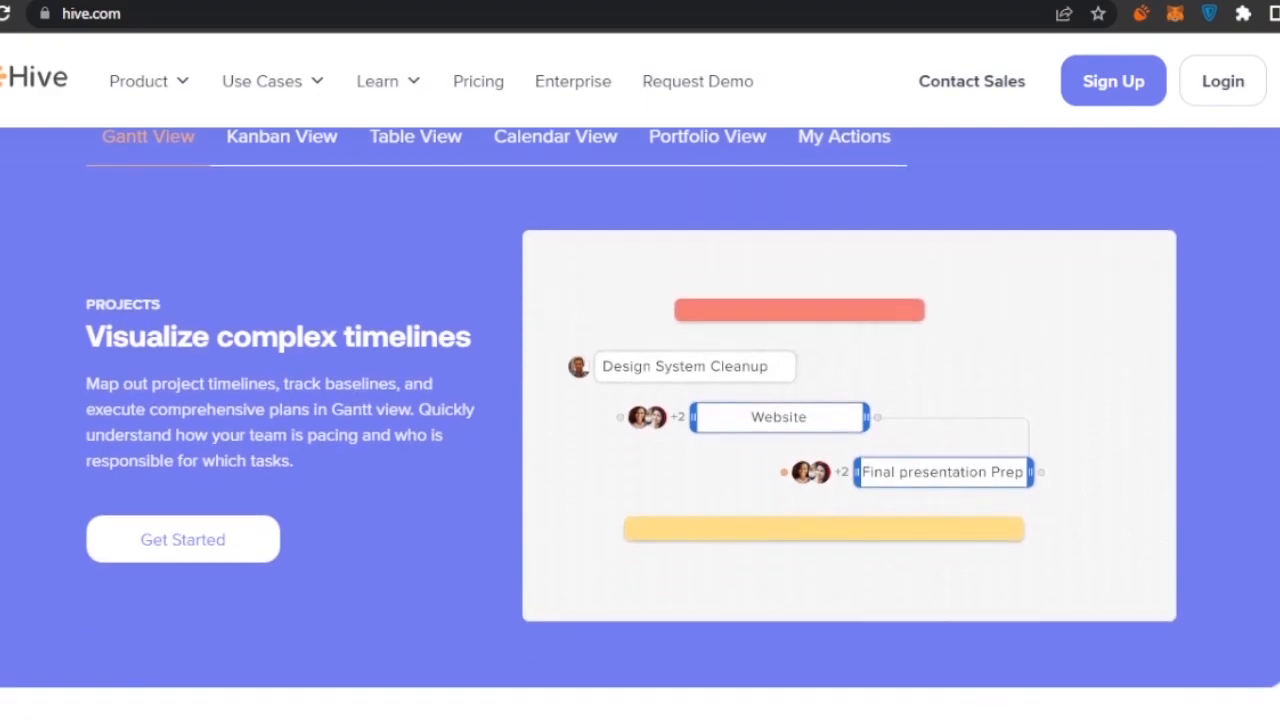
scroll(640, 400, "down", 8)
scroll(640, 400, "up", 3)
scroll(640, 400, "down", 4)
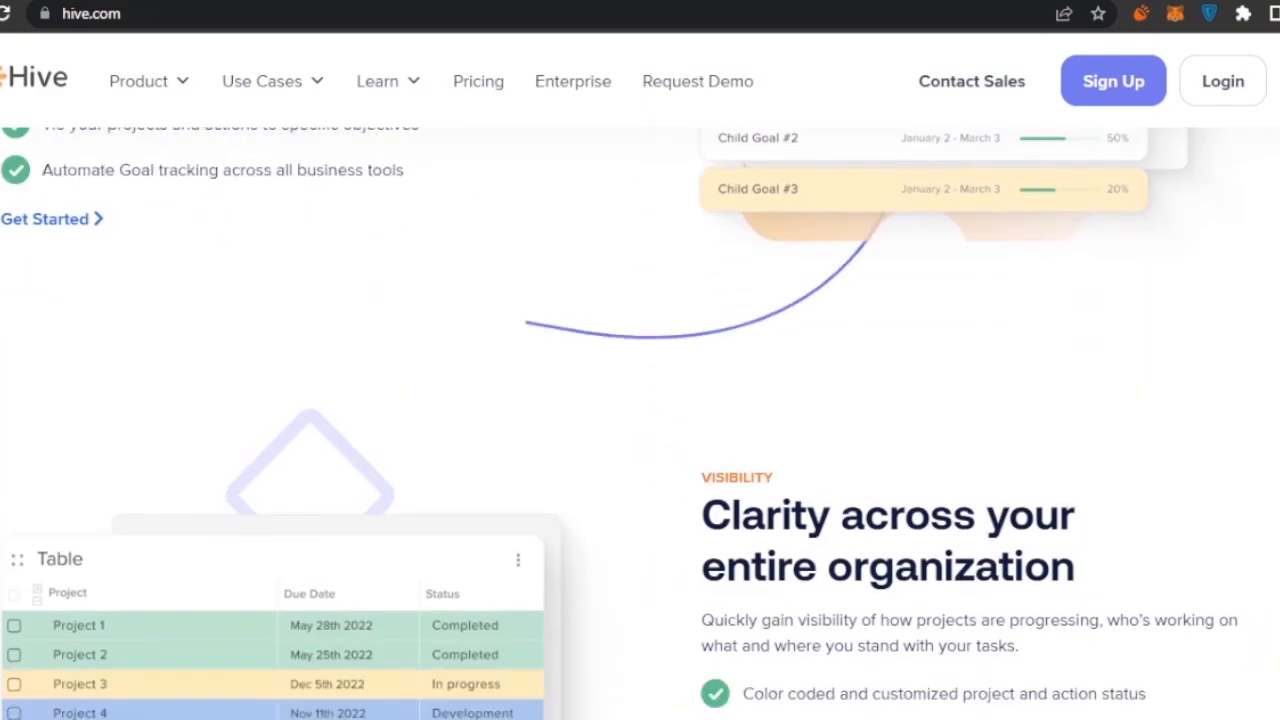
scroll(640, 400, "down", 1)
scroll(640, 400, "down", 6)
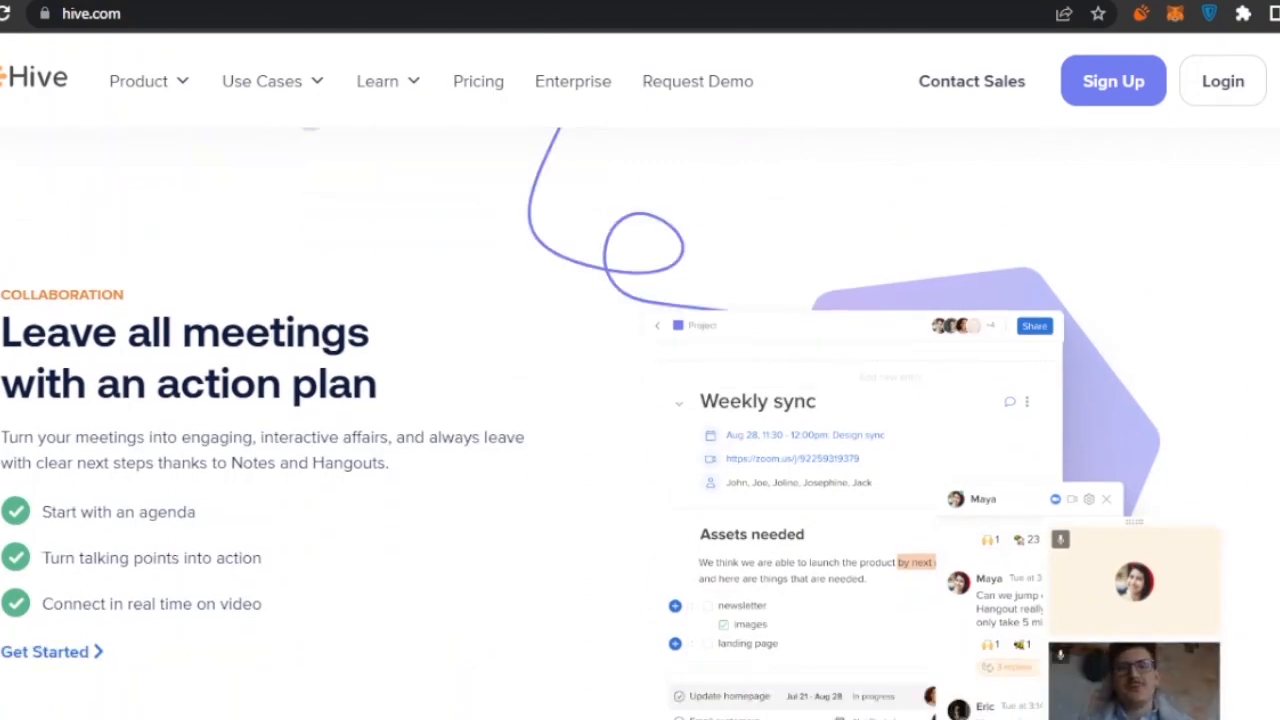
scroll(640, 400, "down", 12)
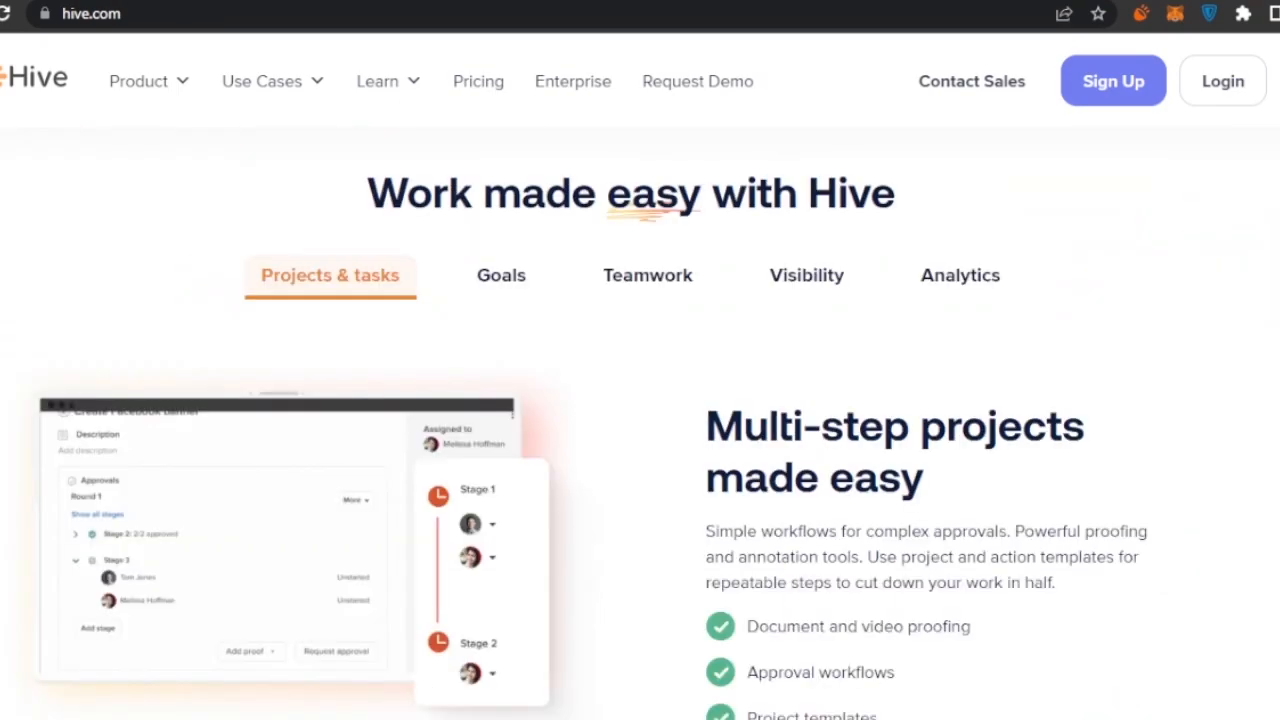
scroll(640, 400, "up", 10)
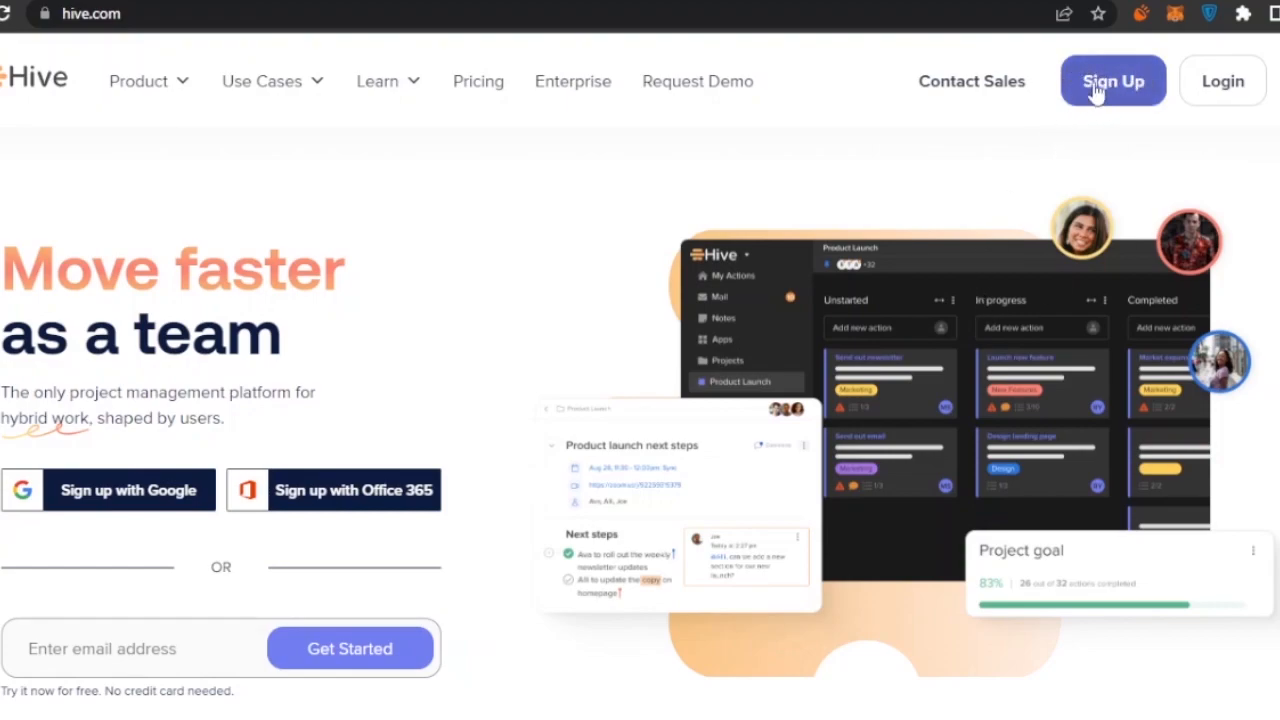
- Sign up for Hive with a Google account chosen in the Google popup
left_click(127, 508)
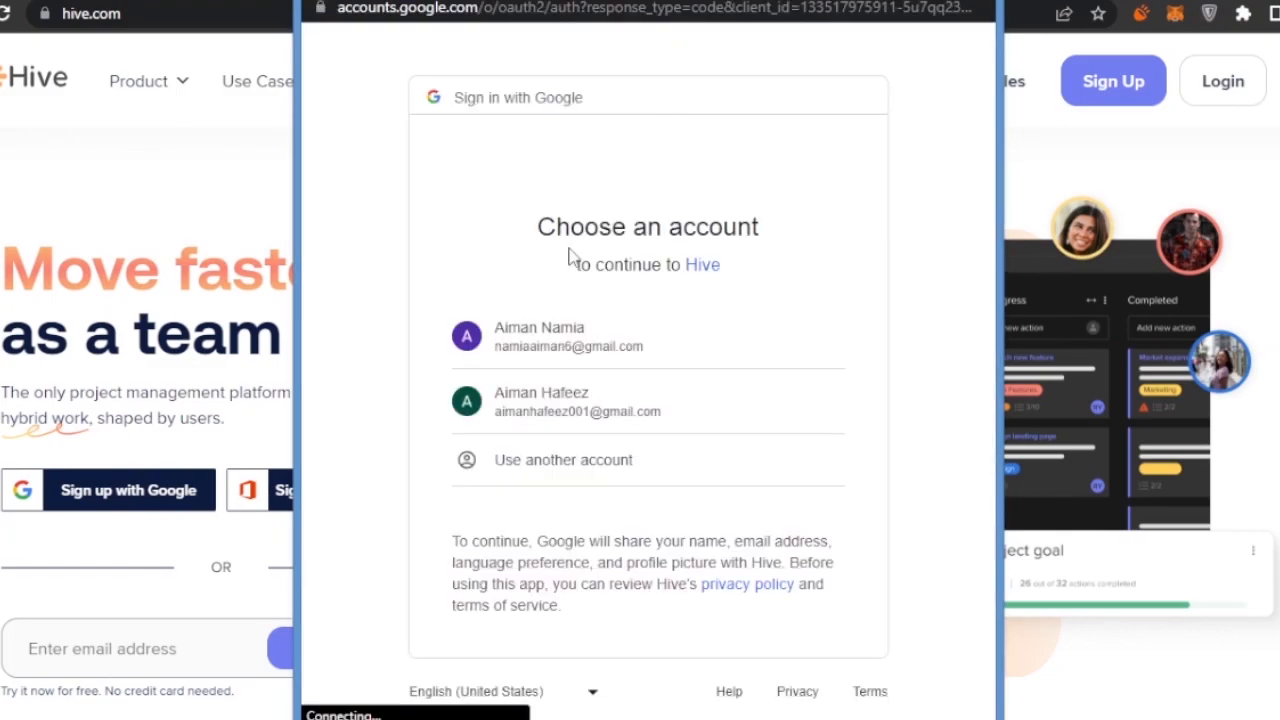
left_click(586, 330)
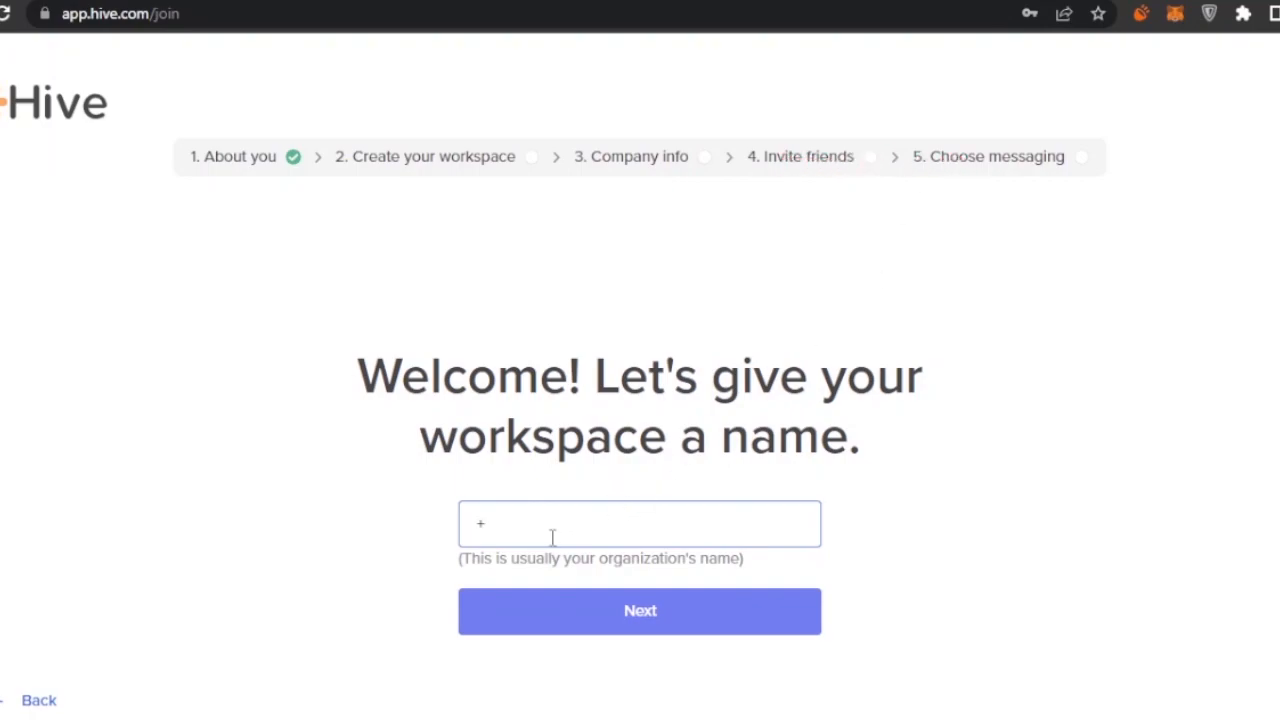
- Name the workspace 'warehouse' and submit it
key("BackSpace")
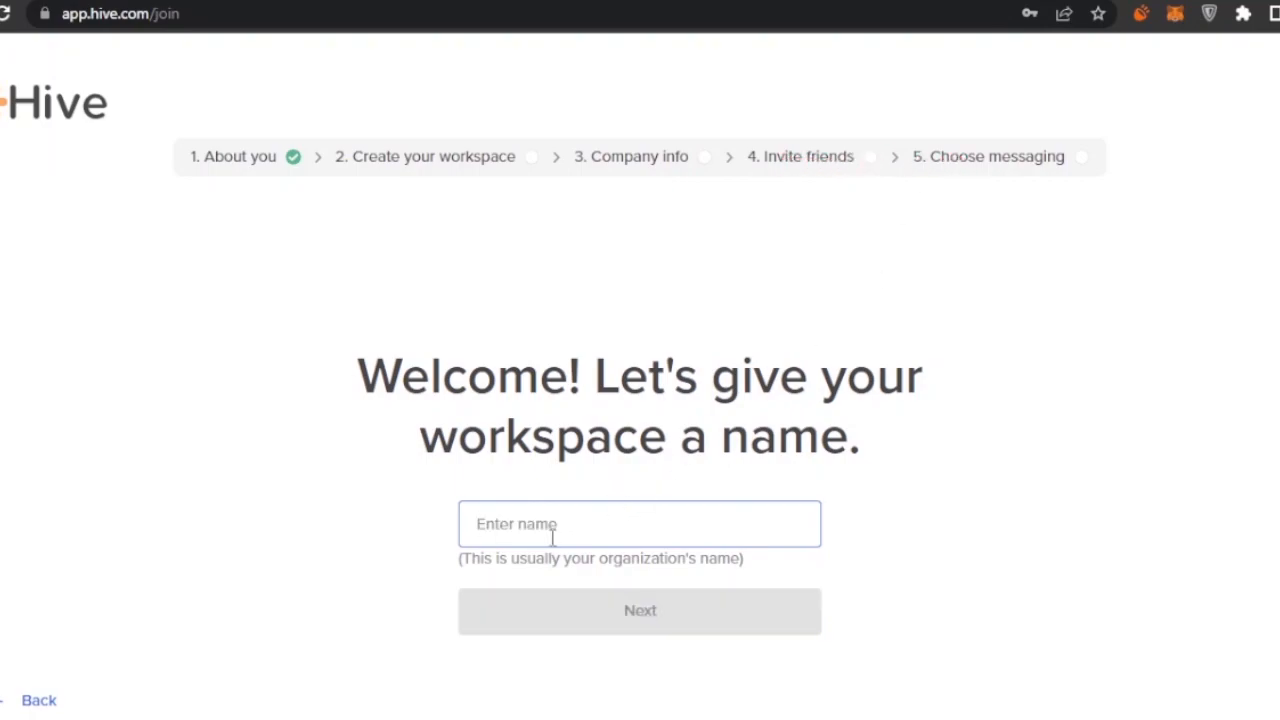
type("warehouse")
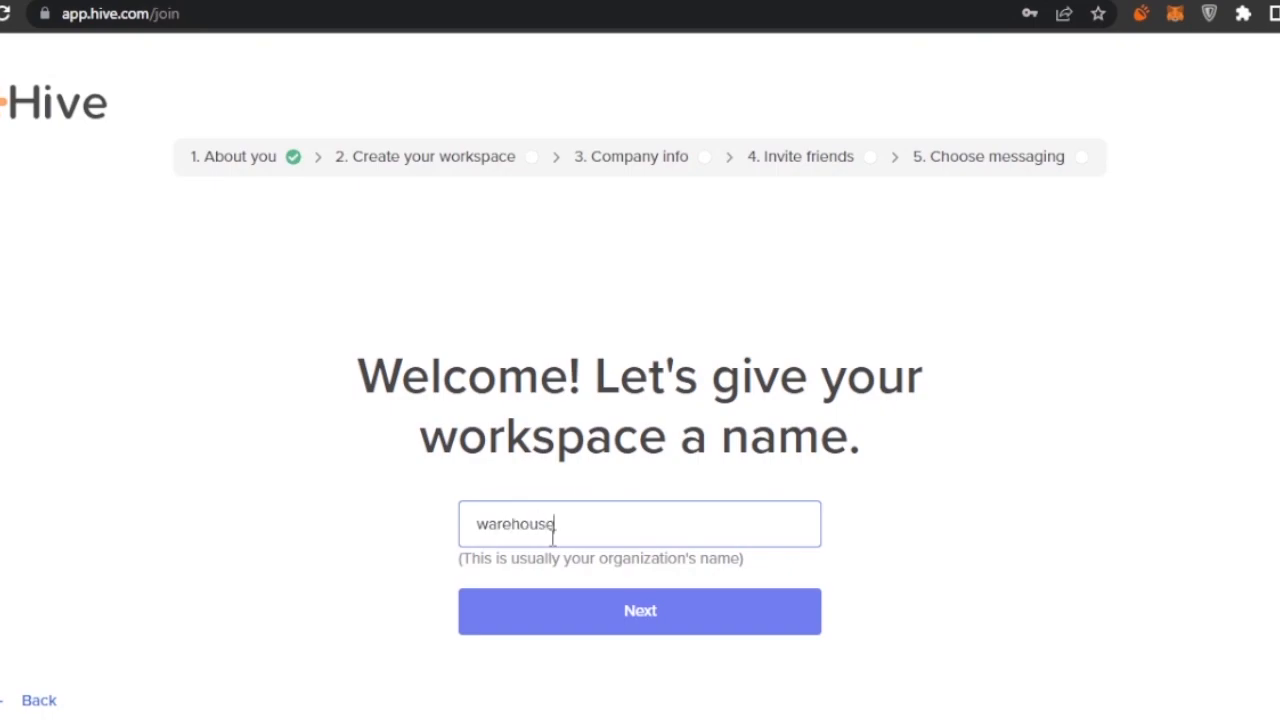
left_click(640, 620)
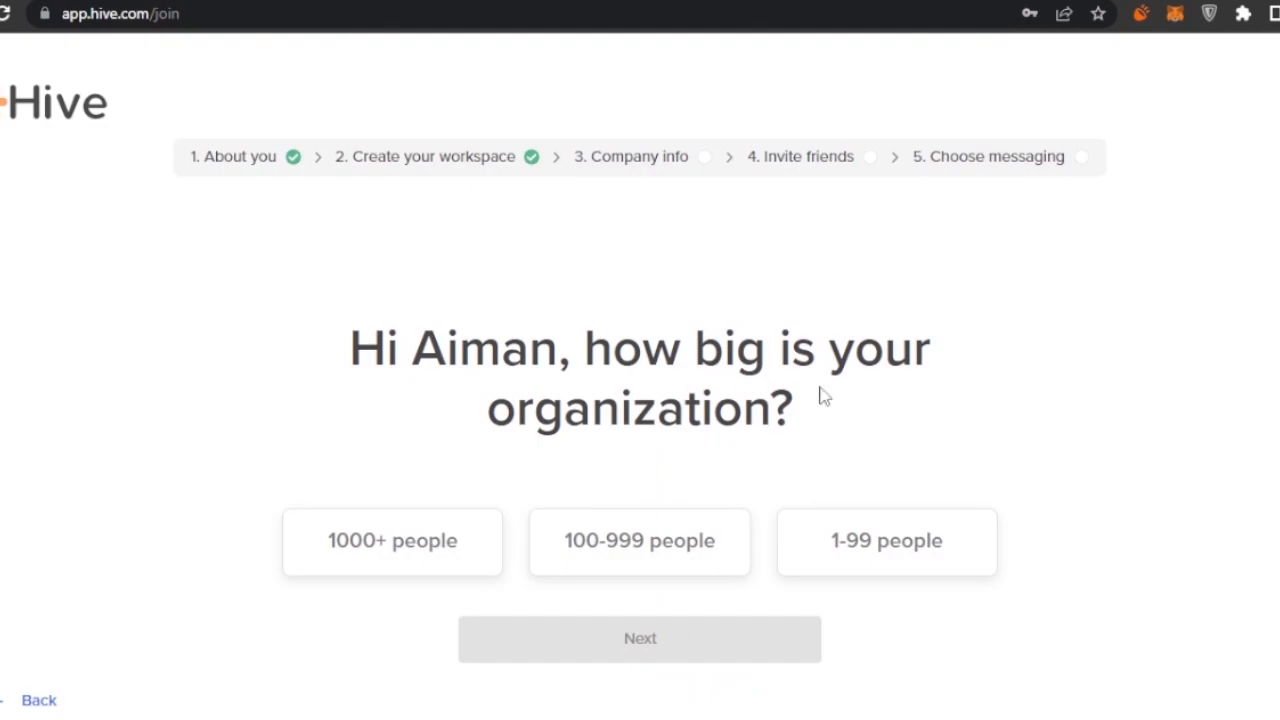
- Set organization size to 1-99 people and Hive users to 1-10 people
left_click(915, 567)
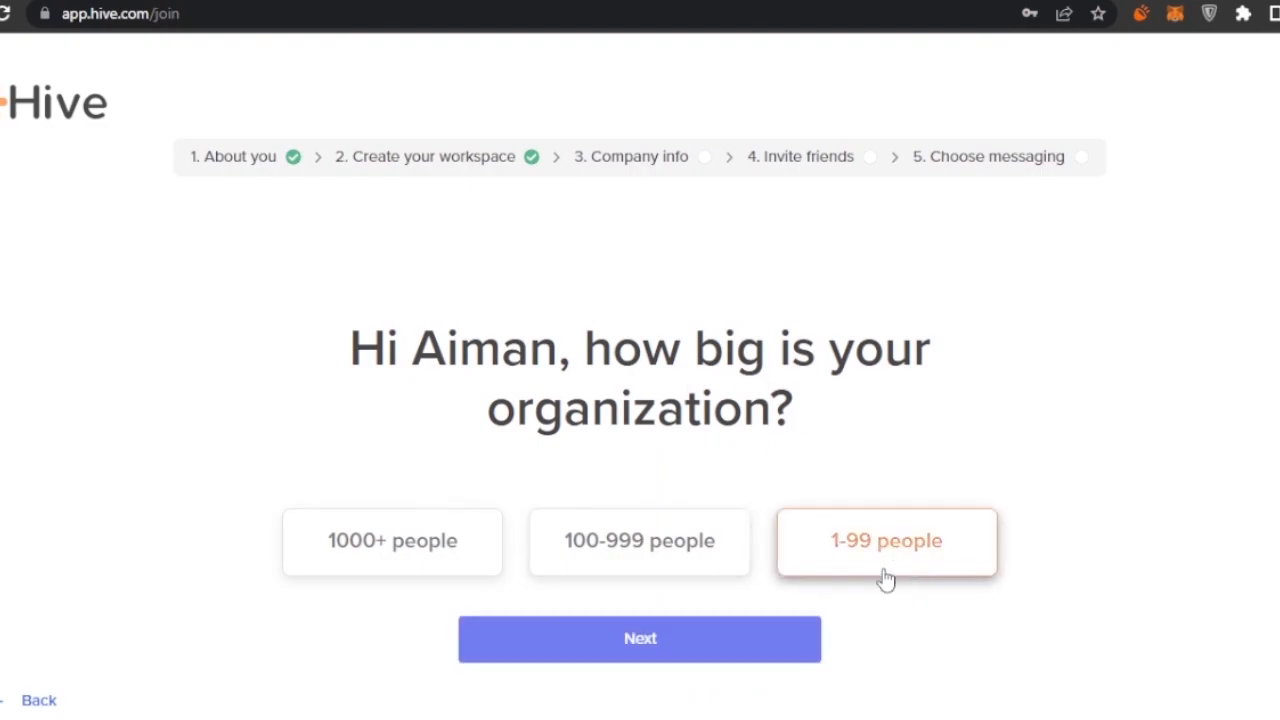
left_click(606, 645)
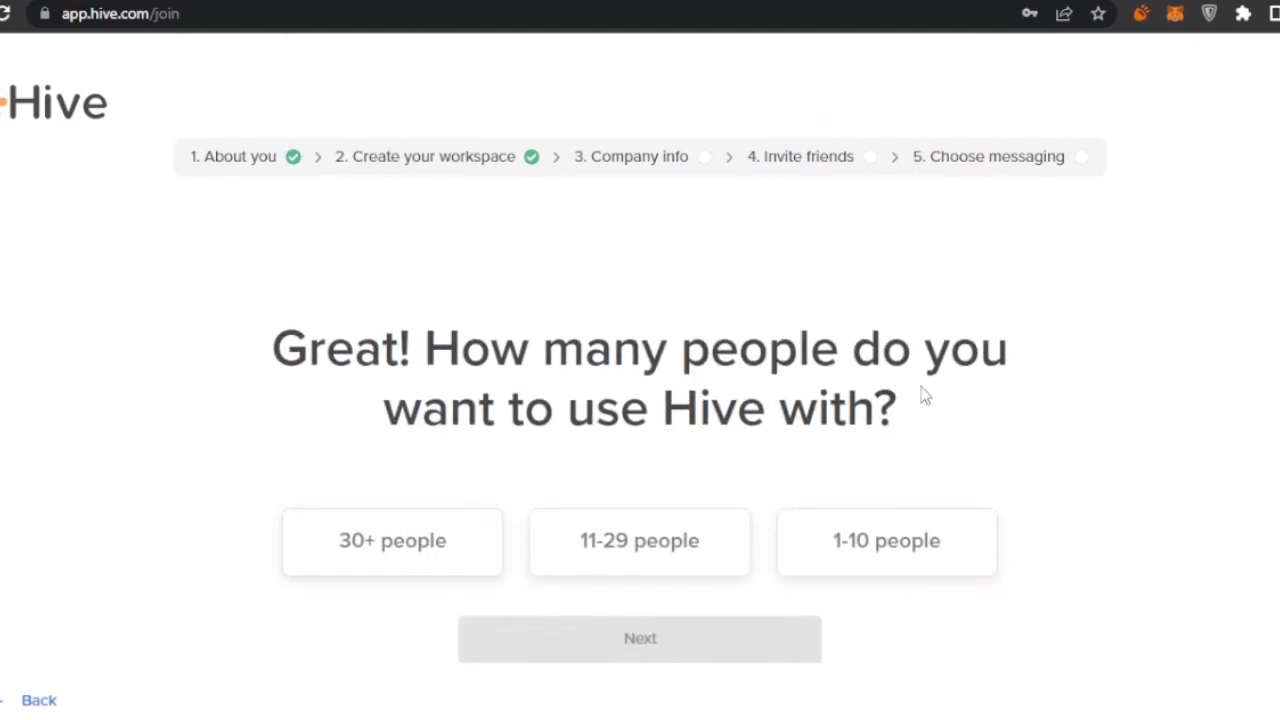
left_click(886, 543)
left_click(674, 637)
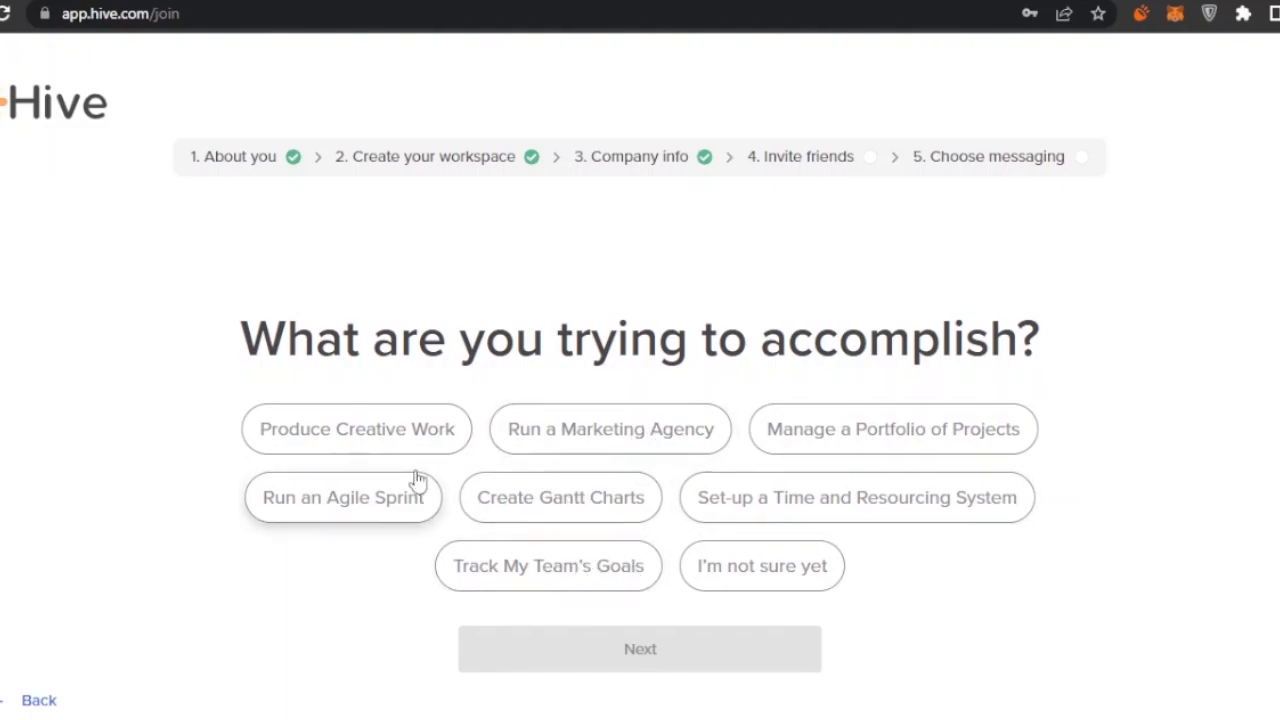
- Choose 'Manage a Portfolio of Projects' as the goal and pick three contacts to invite
left_click(900, 448)
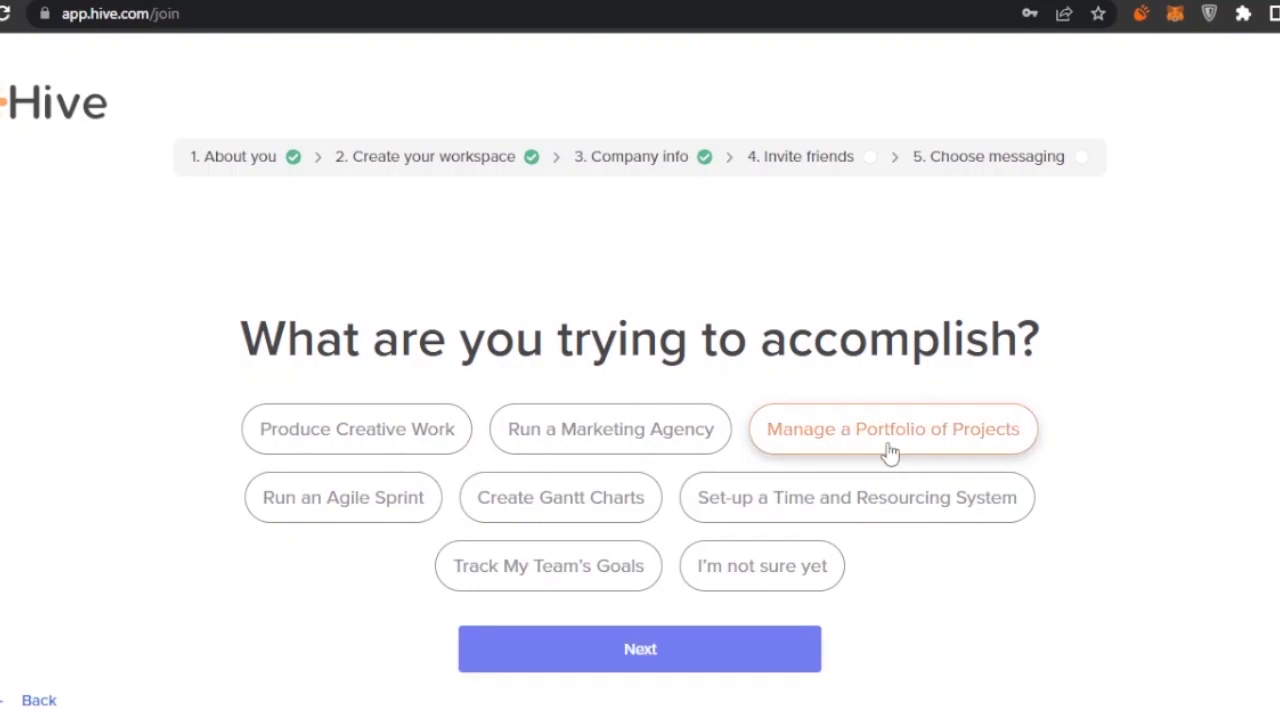
left_click(640, 650)
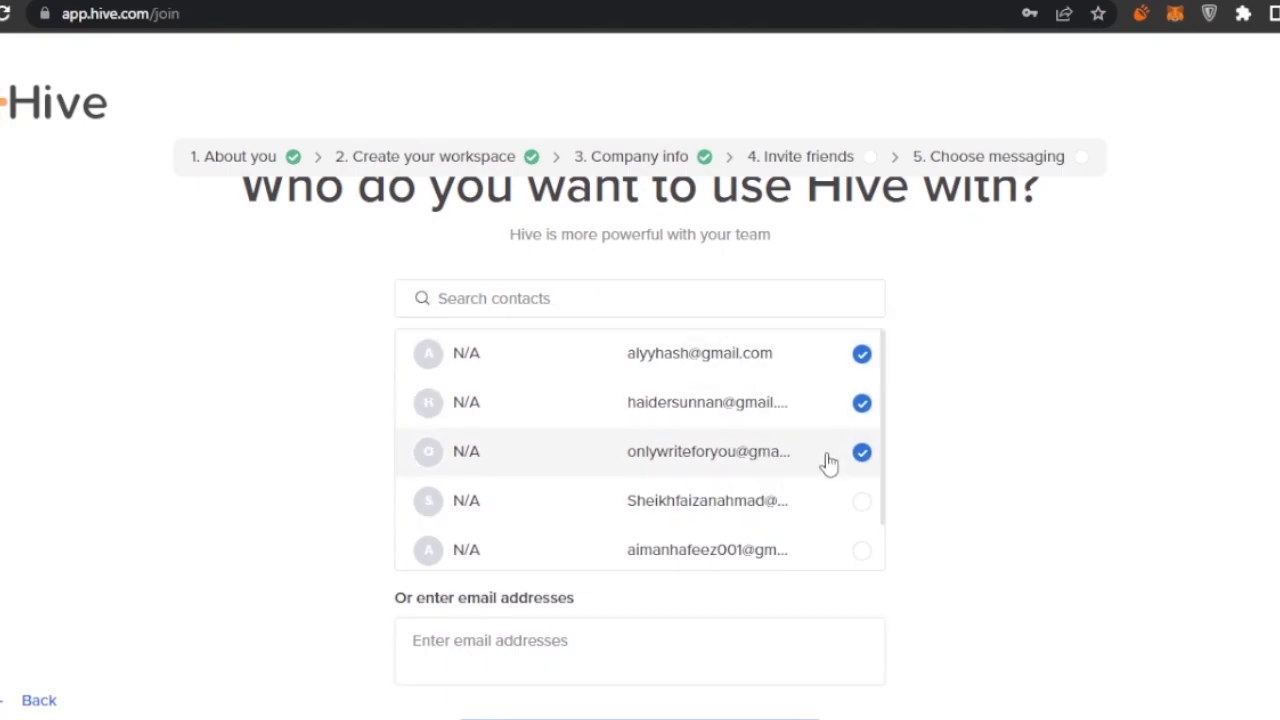
left_click_drag(932, 455, 640, 600)
left_click(1071, 622)
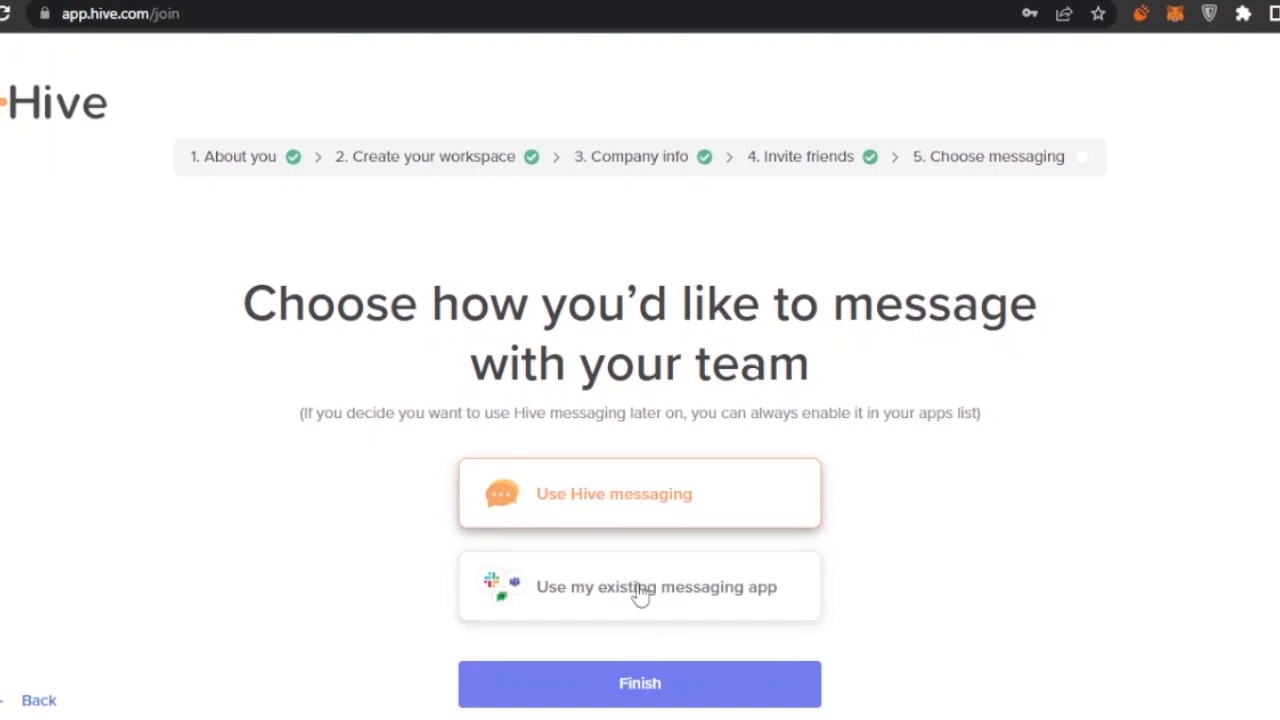
- Finish setup with Hive messaging, dismiss the welcome popup, and open the mastery checklist
left_click(640, 683)
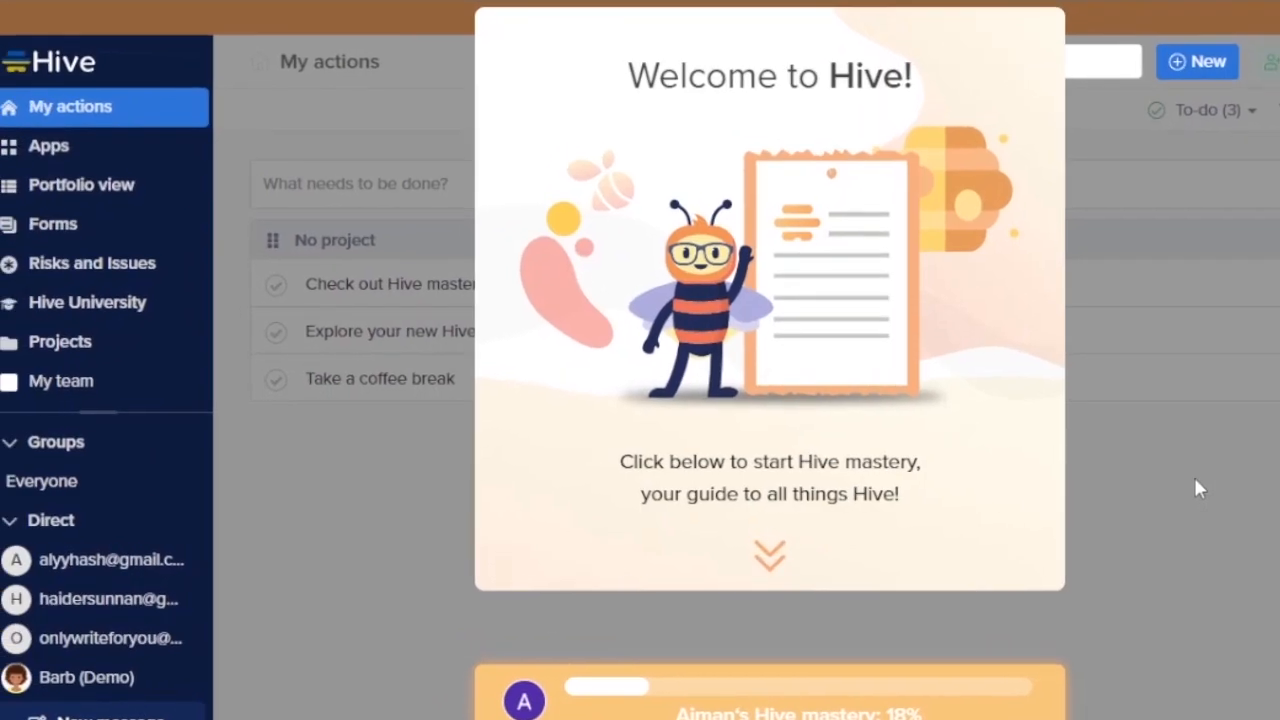
left_click(772, 562)
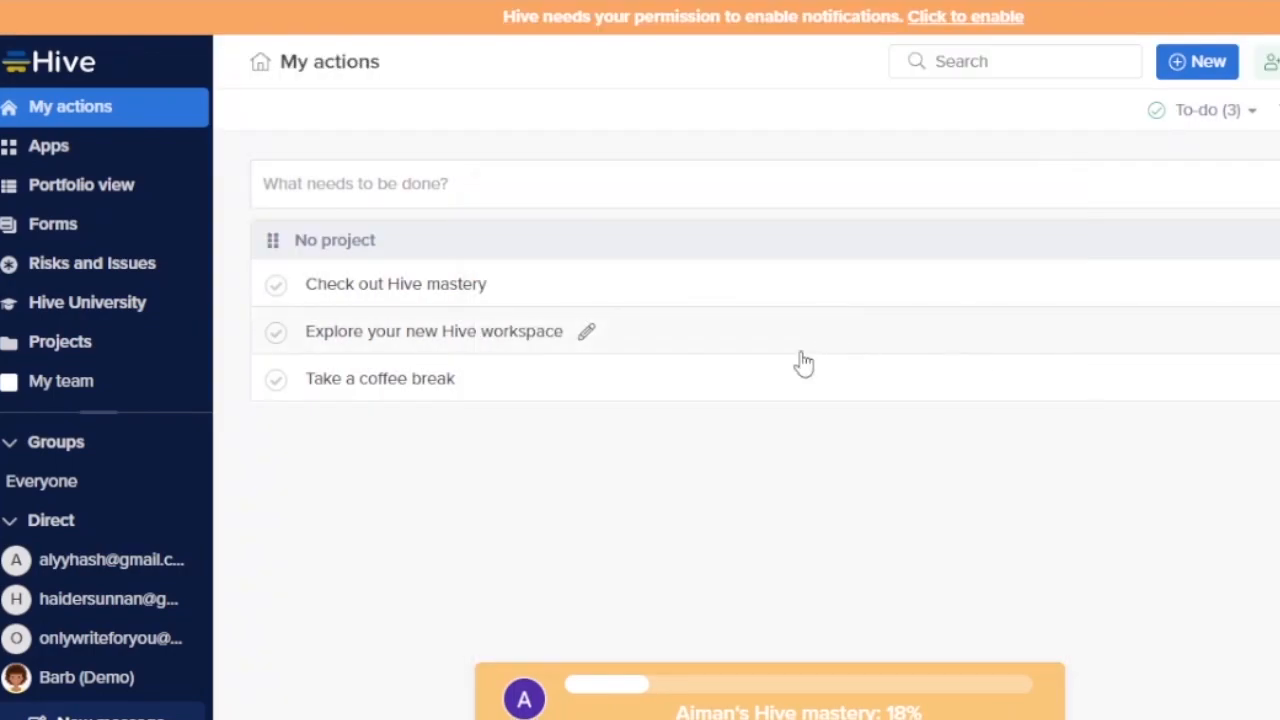
left_click(605, 688)
- Close the Hive mastery checklist and scroll down the sidebar
left_click(423, 640)
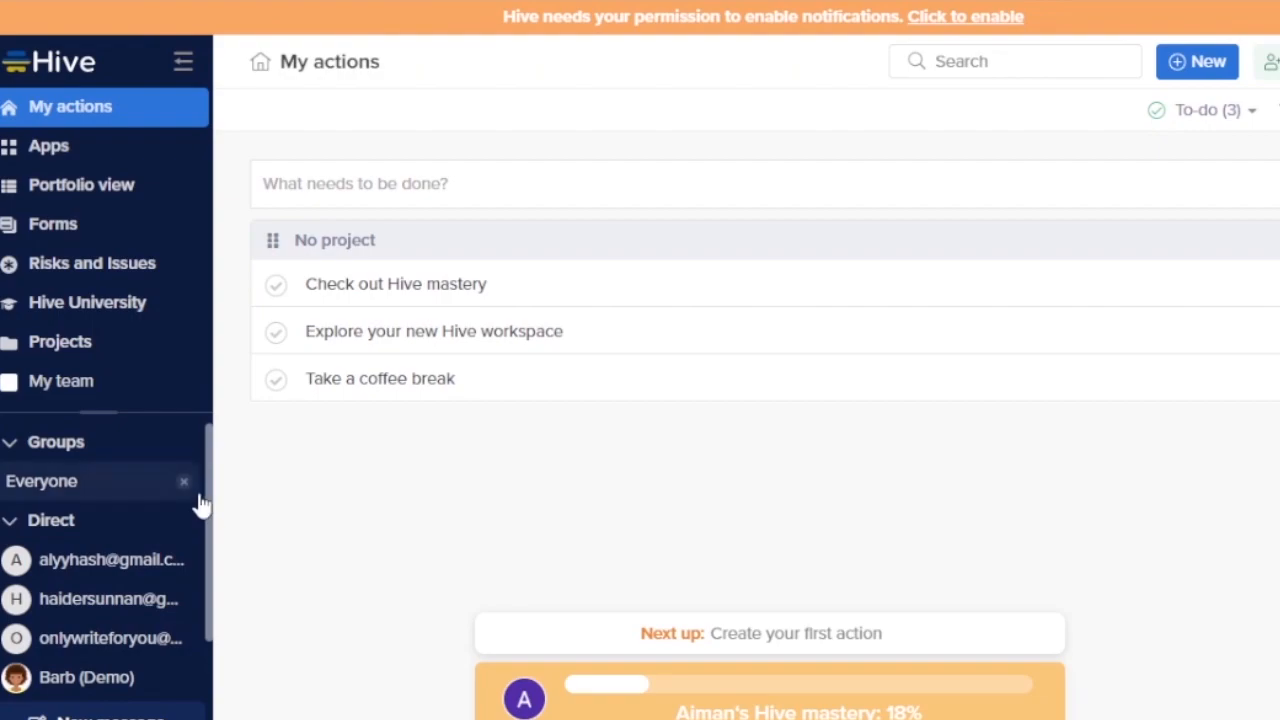
scroll(209, 540, "down", 2)
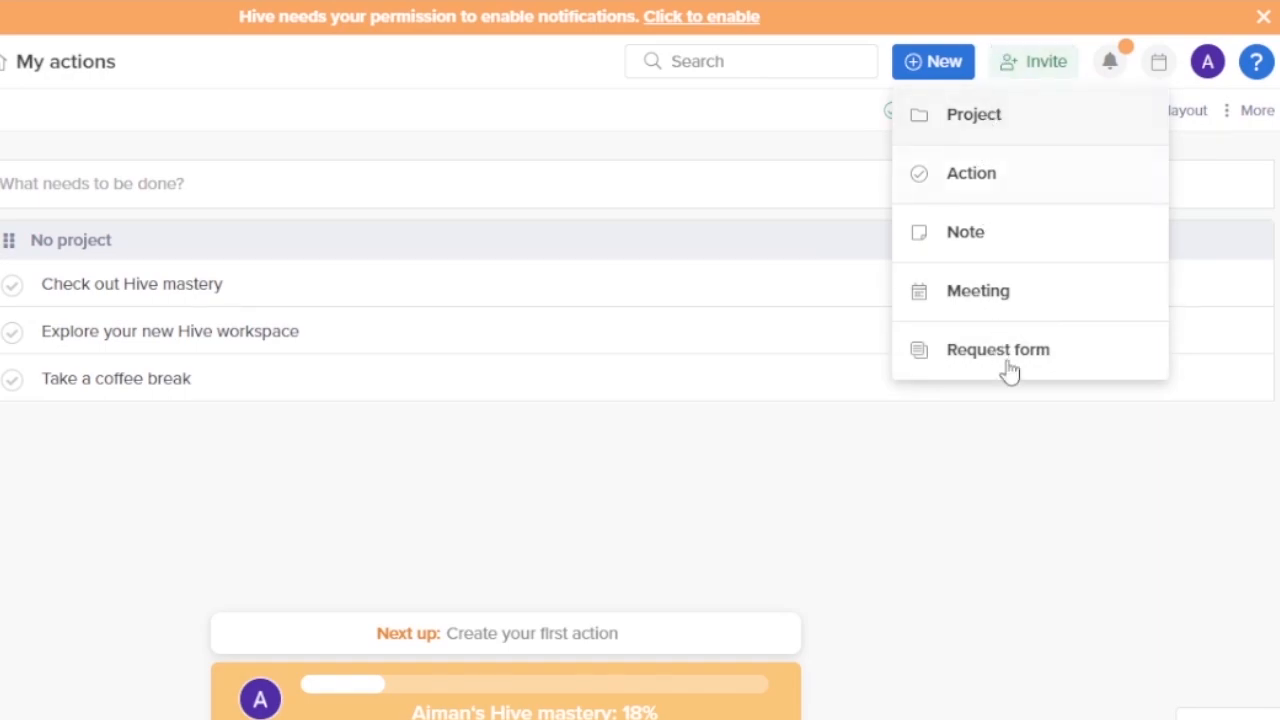
- Close the New dropdown, then reopen it and choose Project to start a blank project
left_click(980, 543)
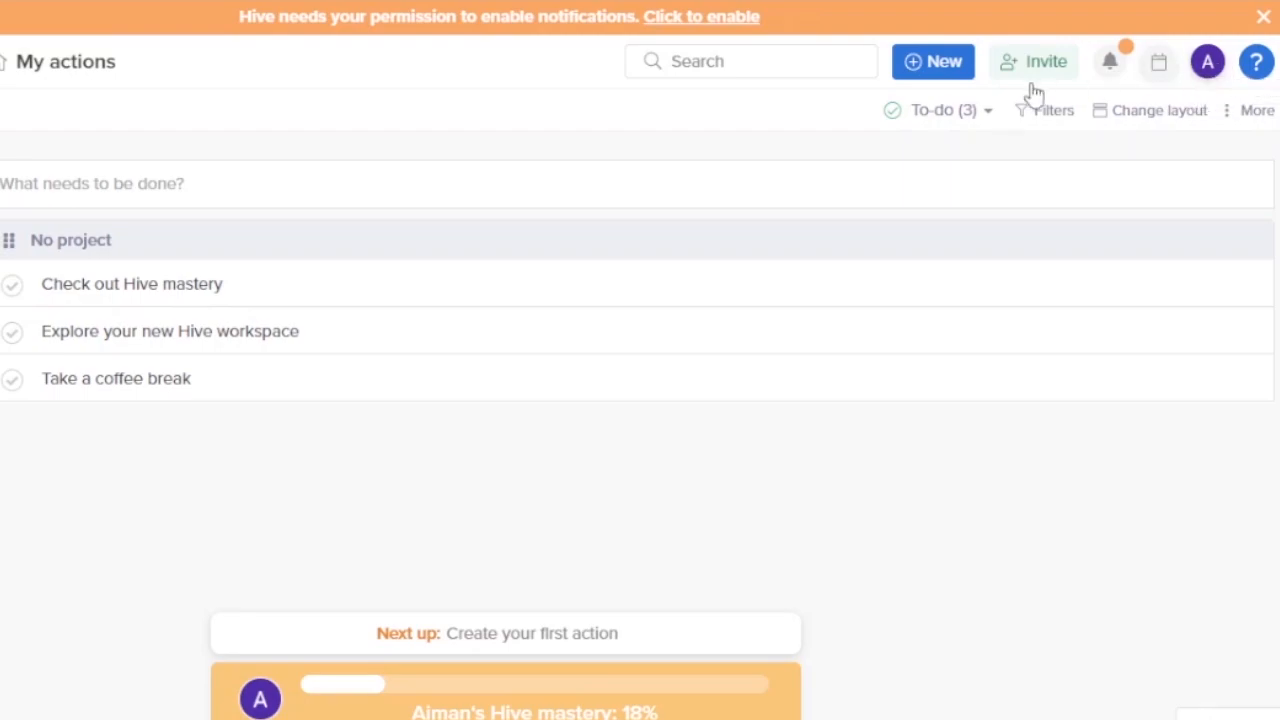
left_click(916, 70)
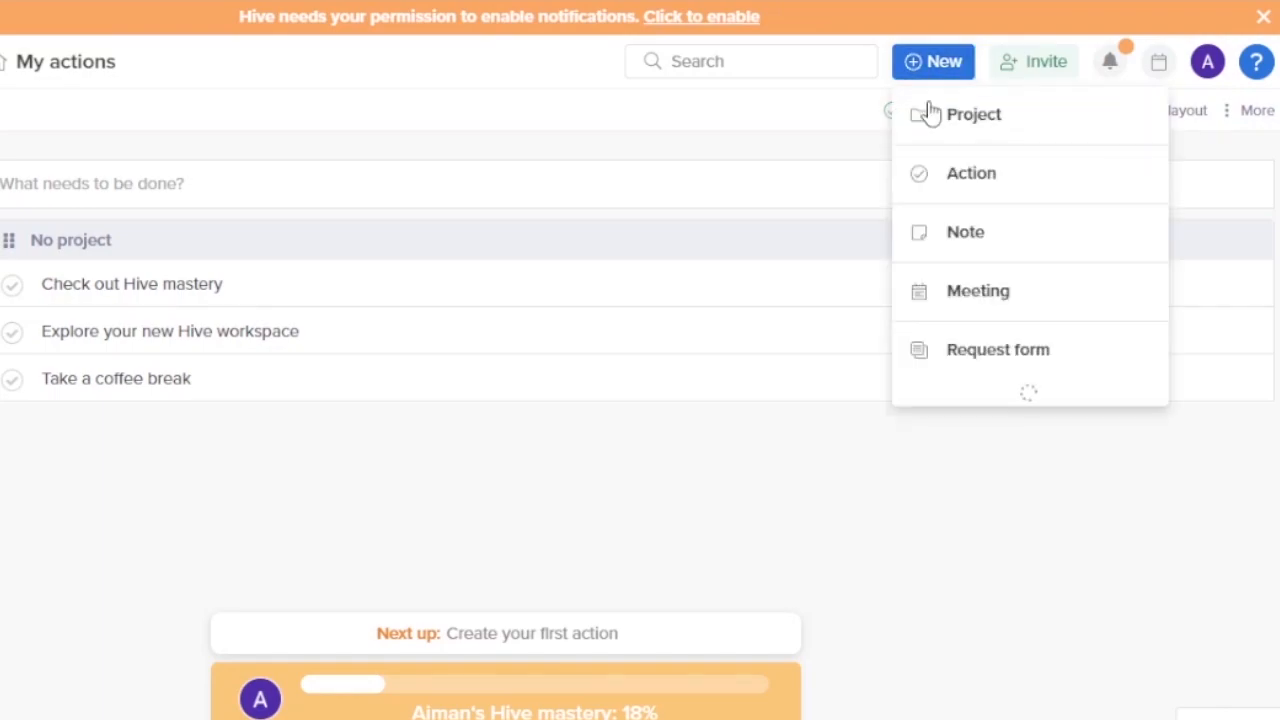
left_click(960, 118)
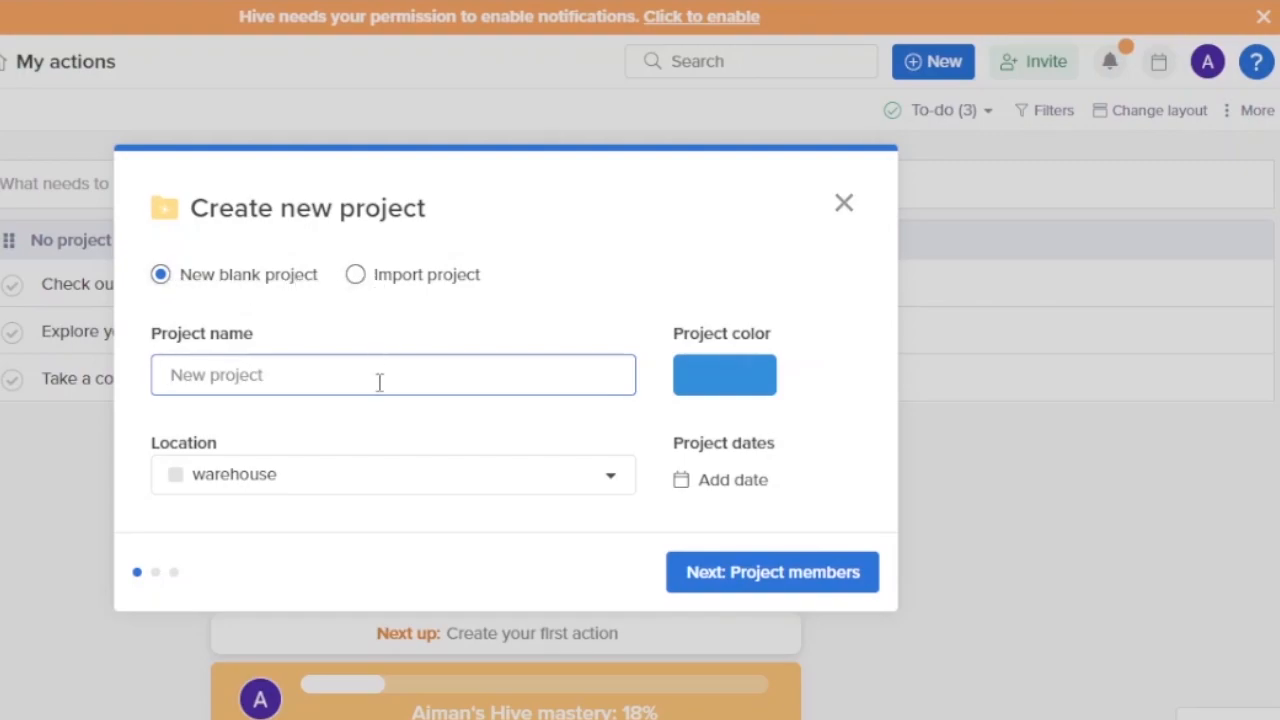
- Name the project 'tesr' and give it a crimson red colour
type("tesr")
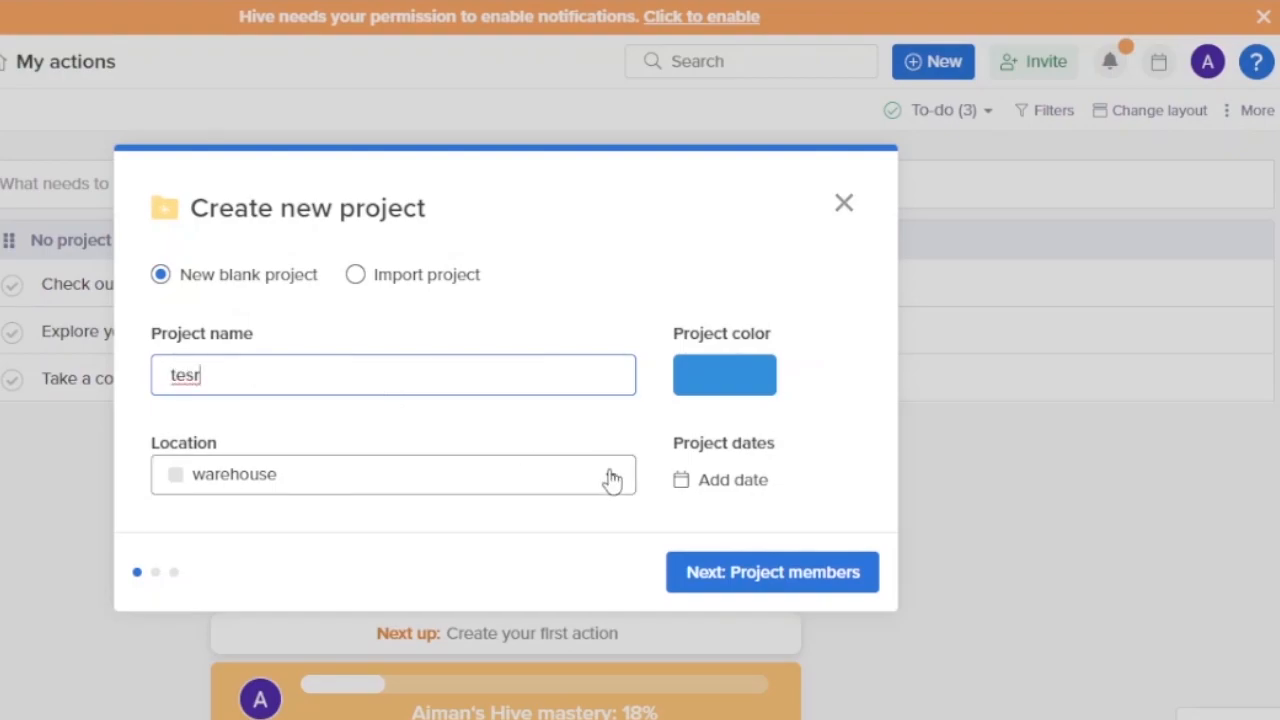
left_click(749, 390)
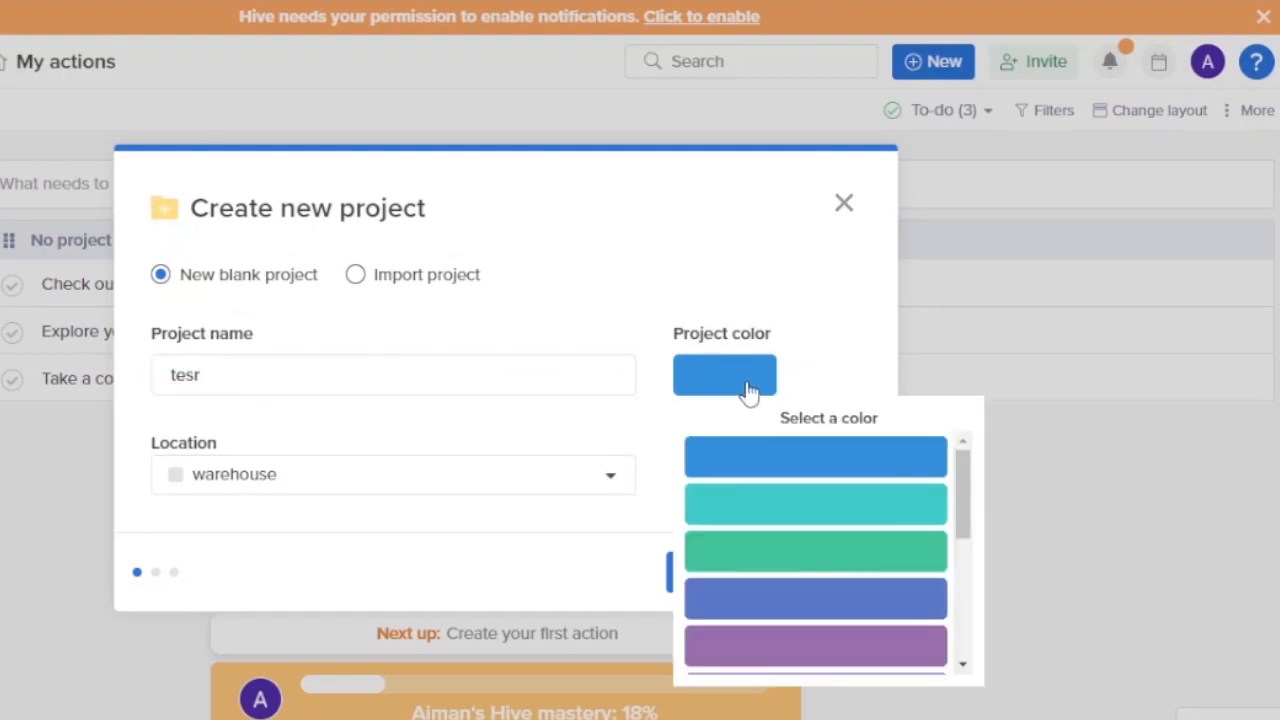
left_click_drag(969, 560, 960, 651)
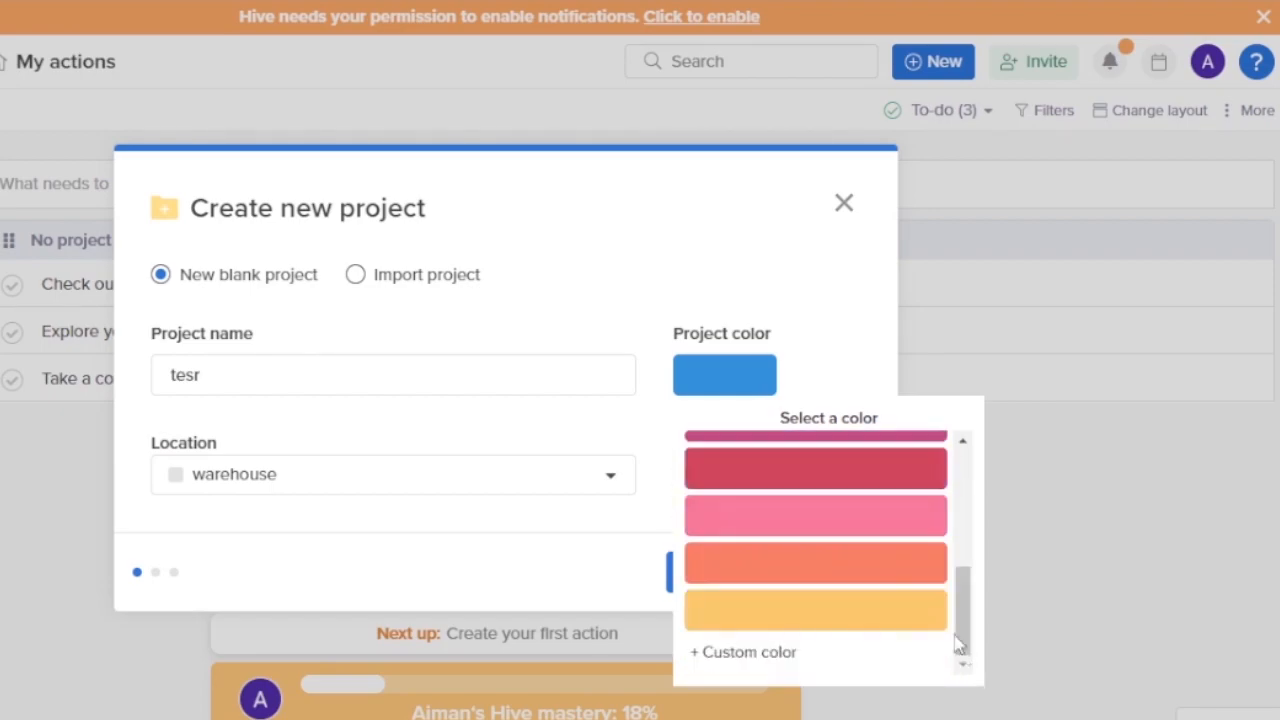
left_click(829, 471)
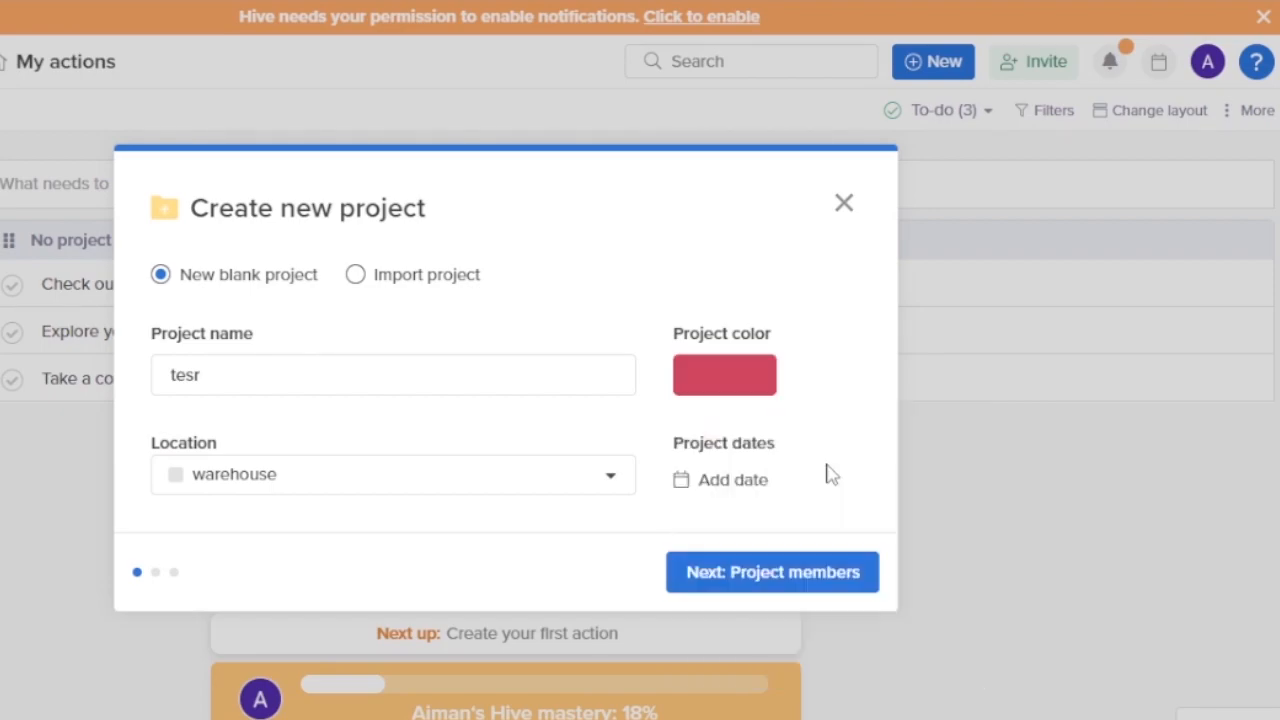
- Set the project due date to March 15 and continue to project members
left_click(707, 484)
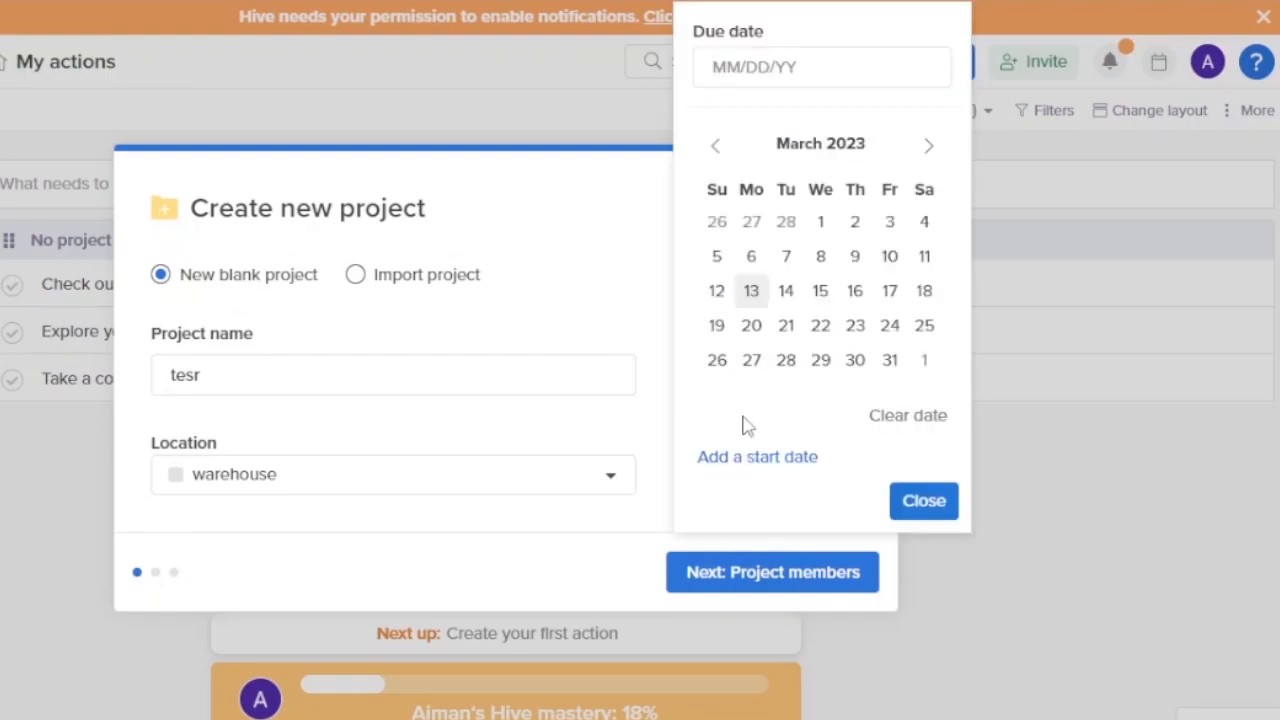
left_click(820, 298)
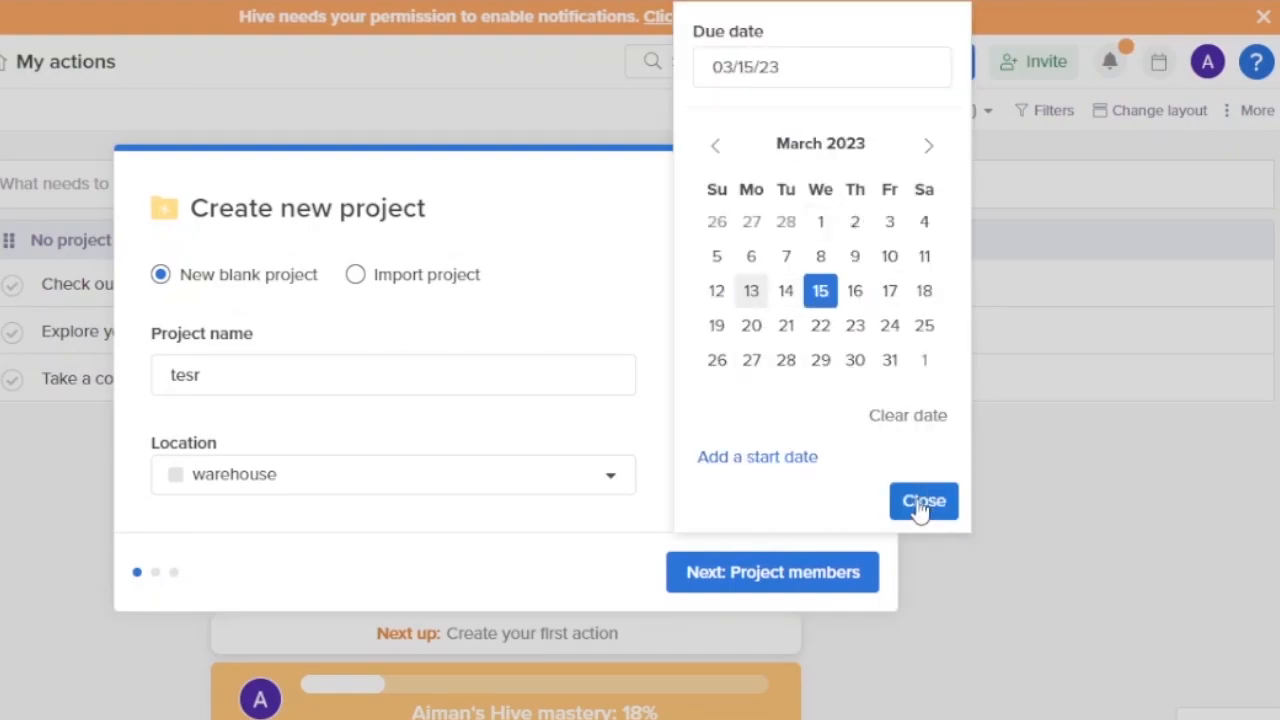
left_click(924, 505)
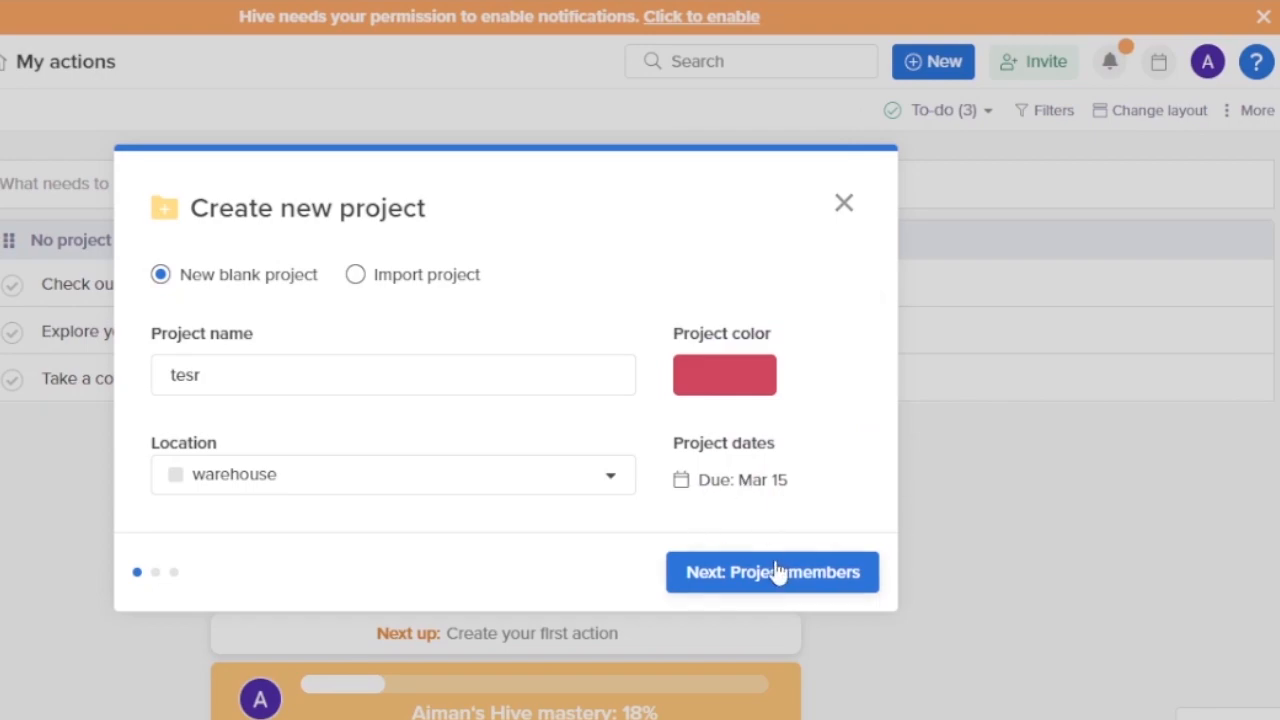
left_click(715, 570)
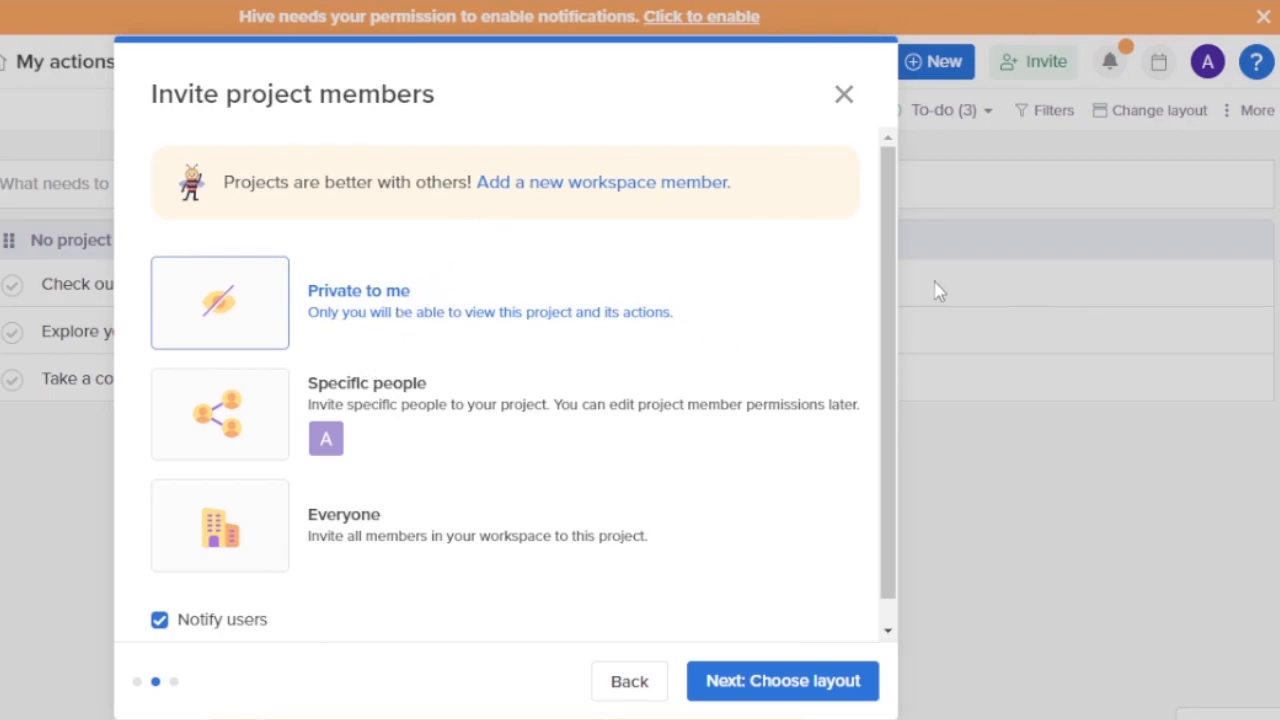
- Skip adding members and create tesr with the Status View layout
mouse_move(888, 267)
left_mouse_down()
mouse_move(890, 465)
mouse_move(880, 257)
left_mouse_up()
left_click(809, 697)
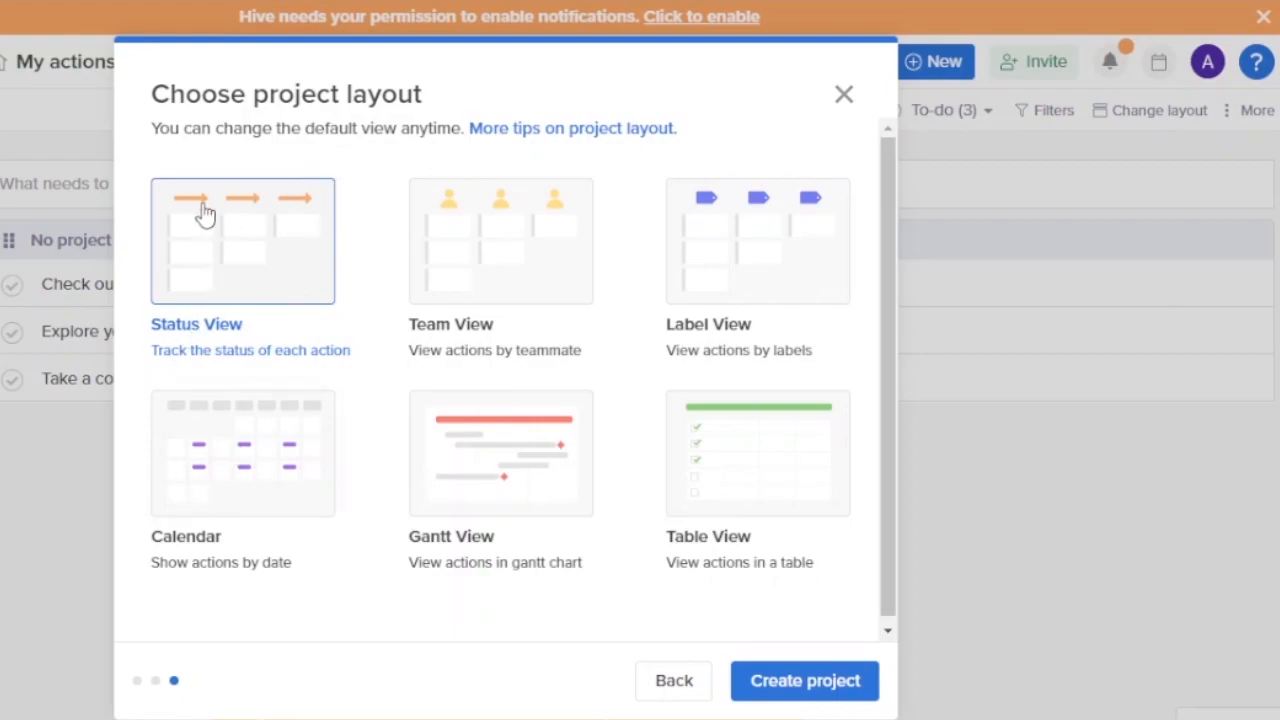
left_click(822, 692)
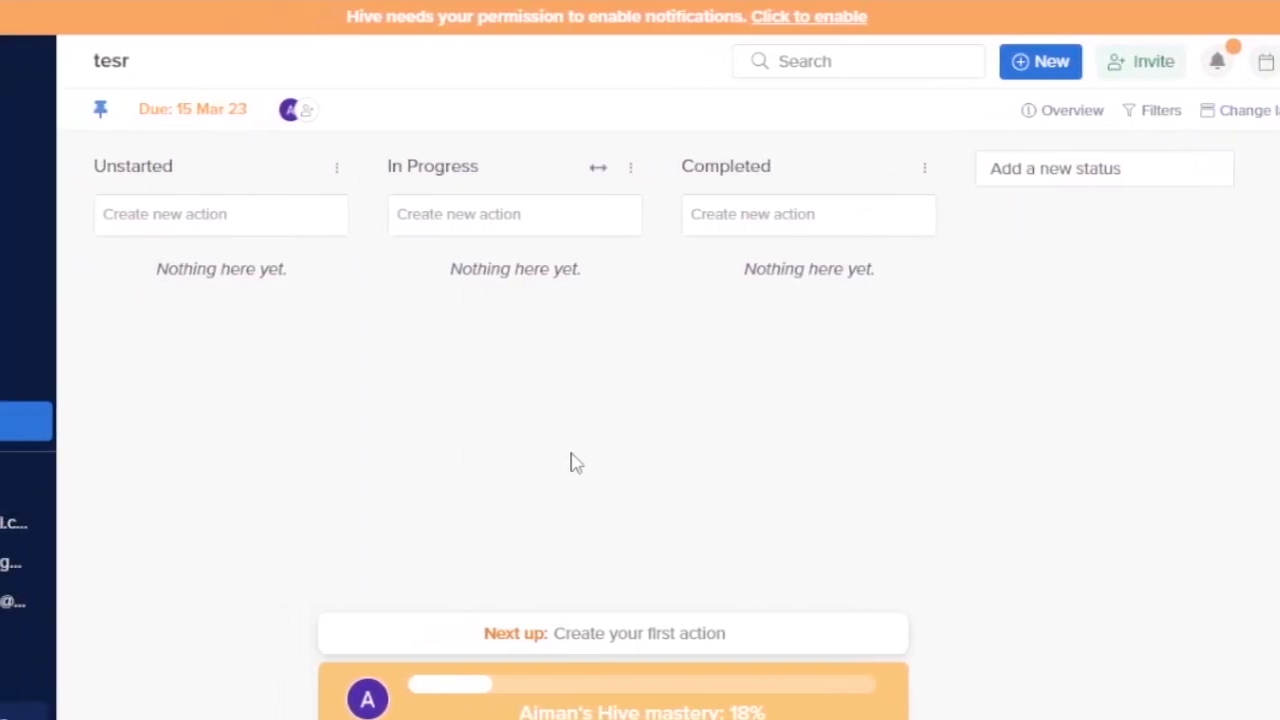
- Add a 'research' action to the Unstarted column
left_click(203, 213)
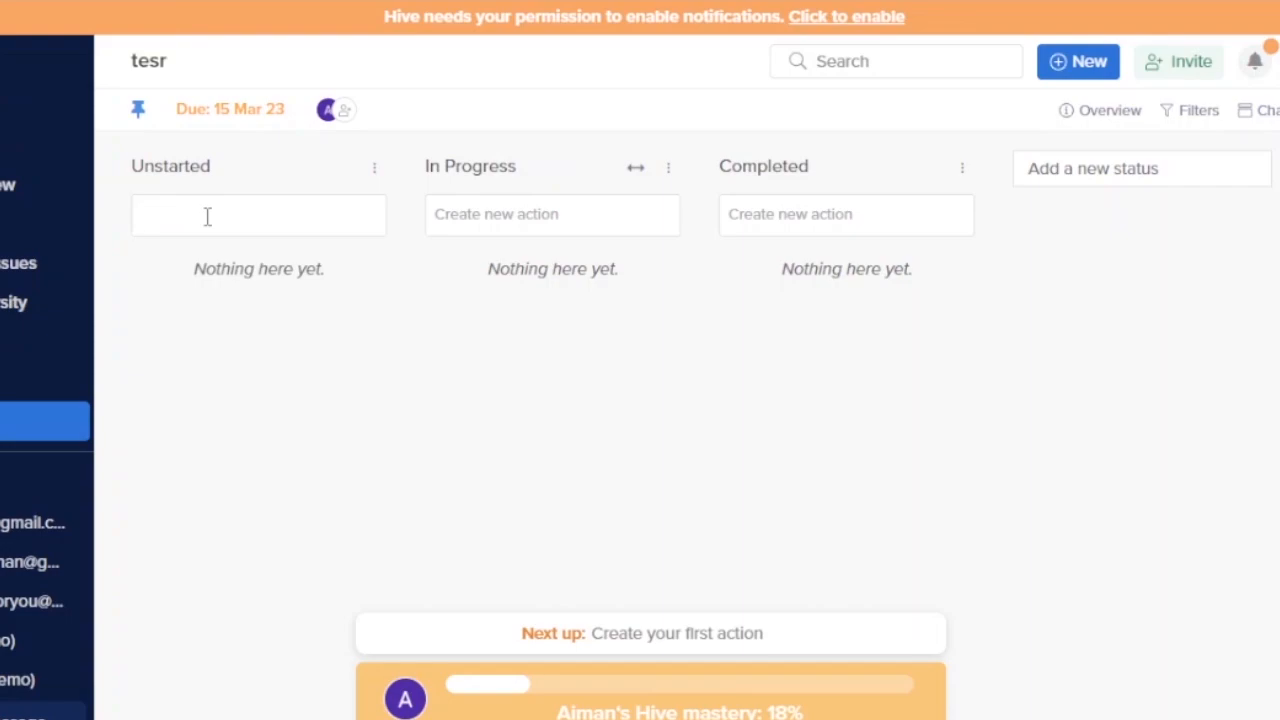
left_click(508, 214)
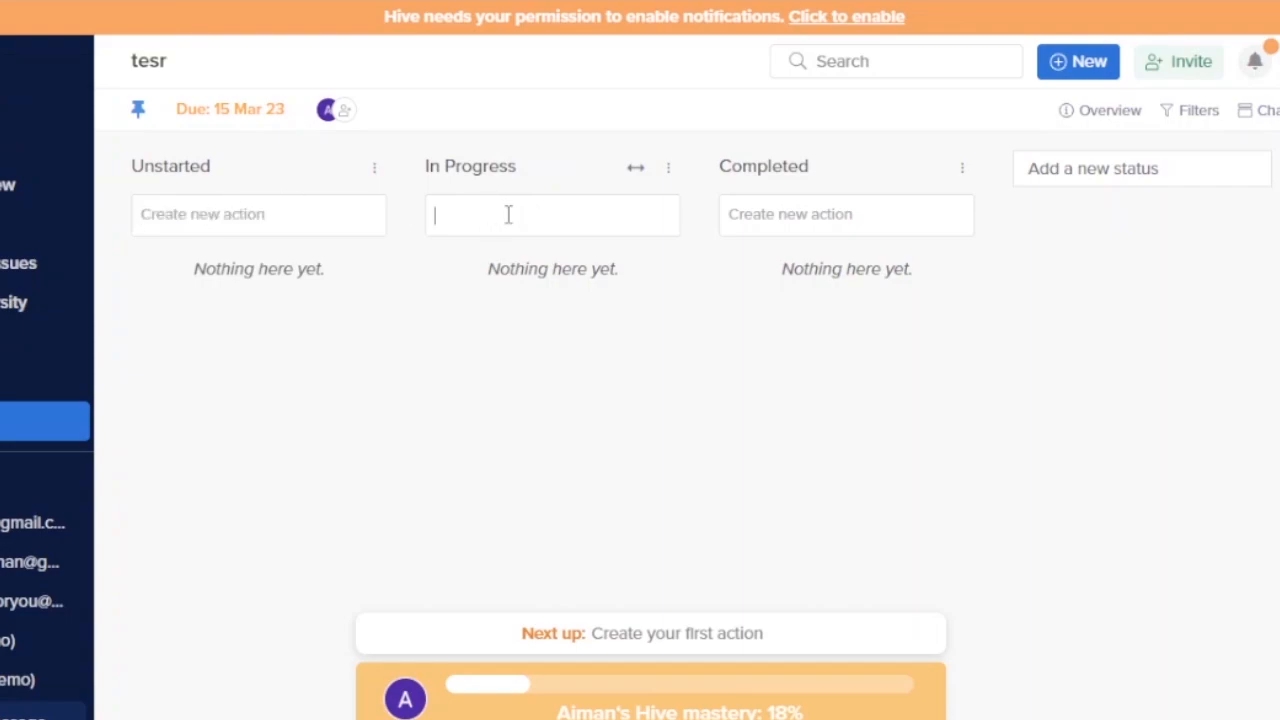
left_click(259, 215)
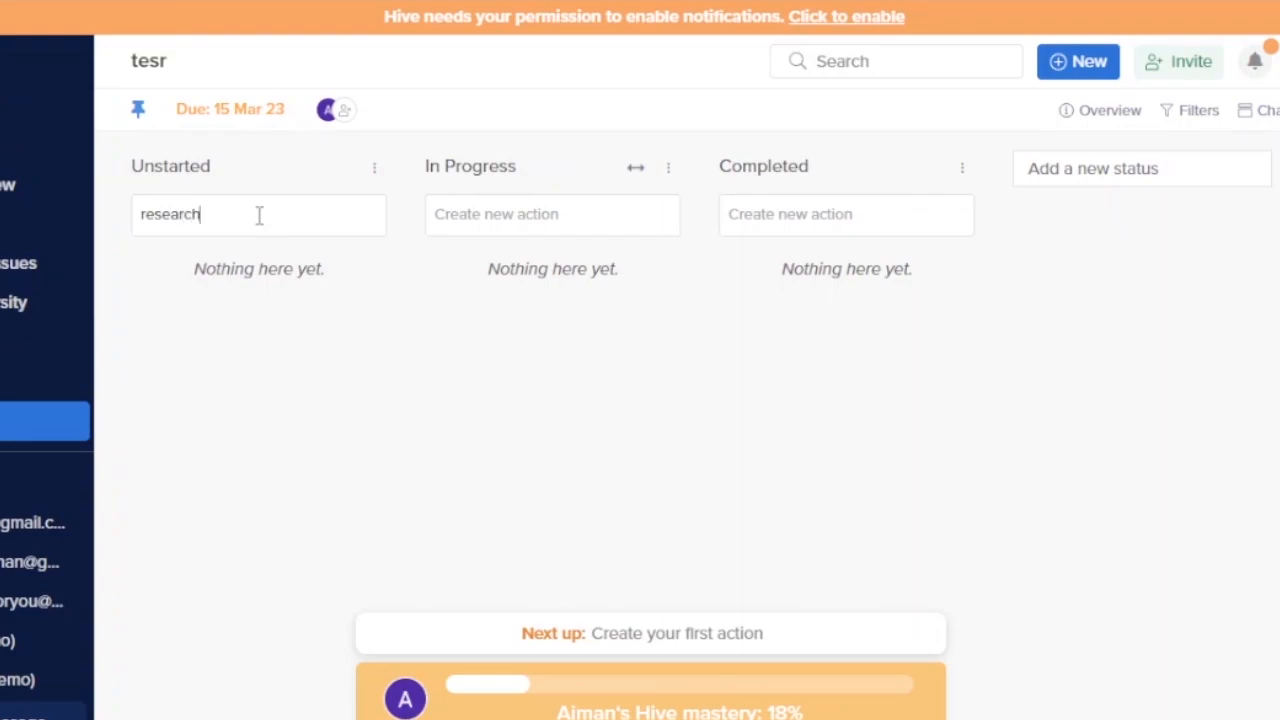
type("research")
key("Return")
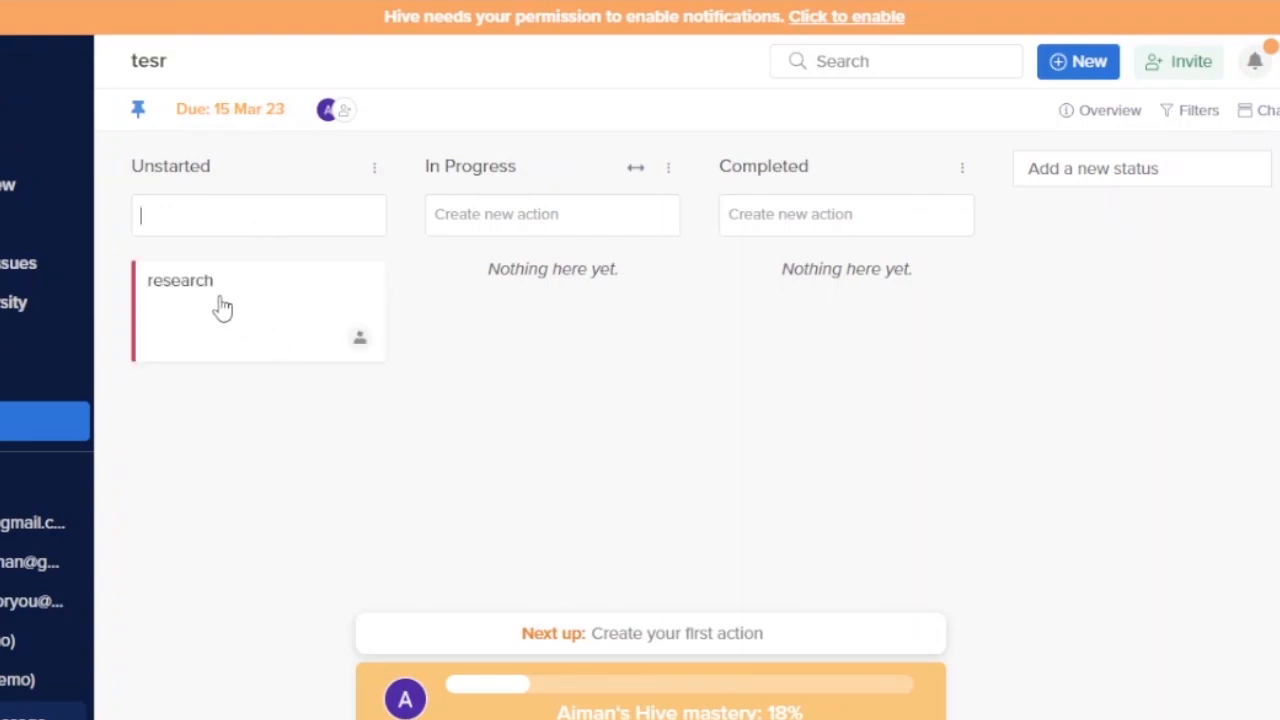
- Assign the research action to Me and drag it into In Progress
left_click(364, 344)
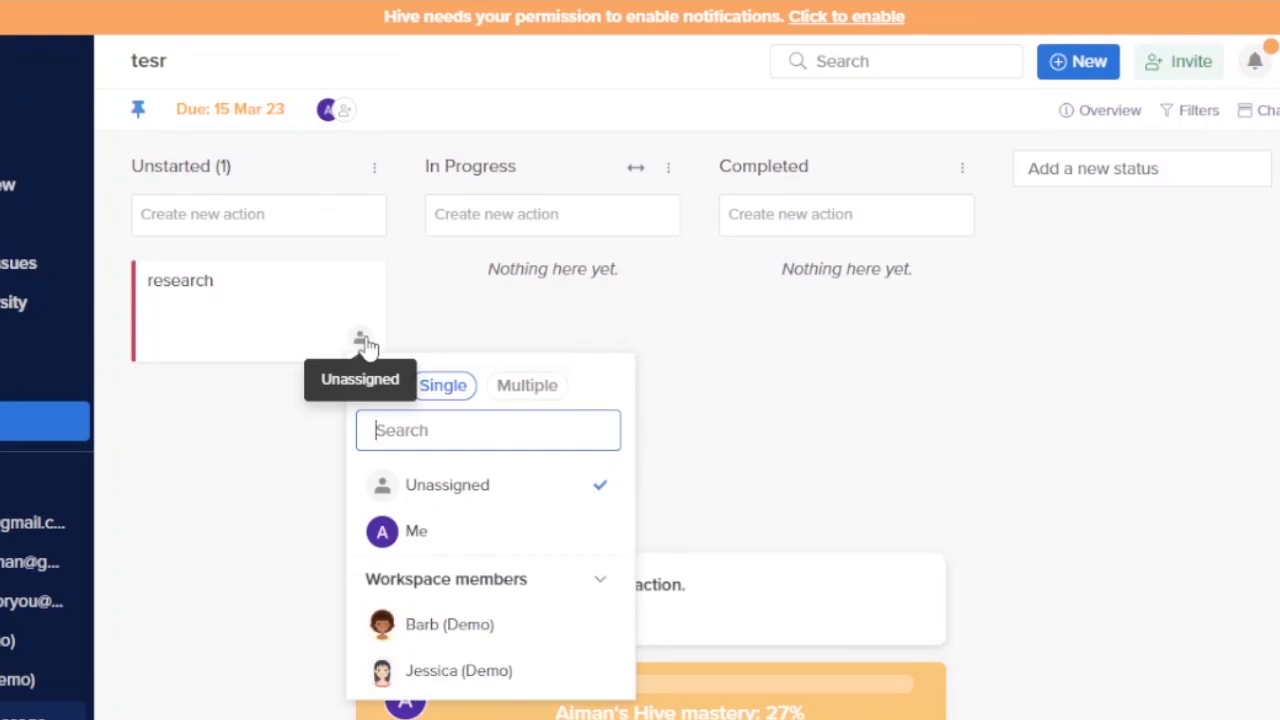
left_click(486, 545)
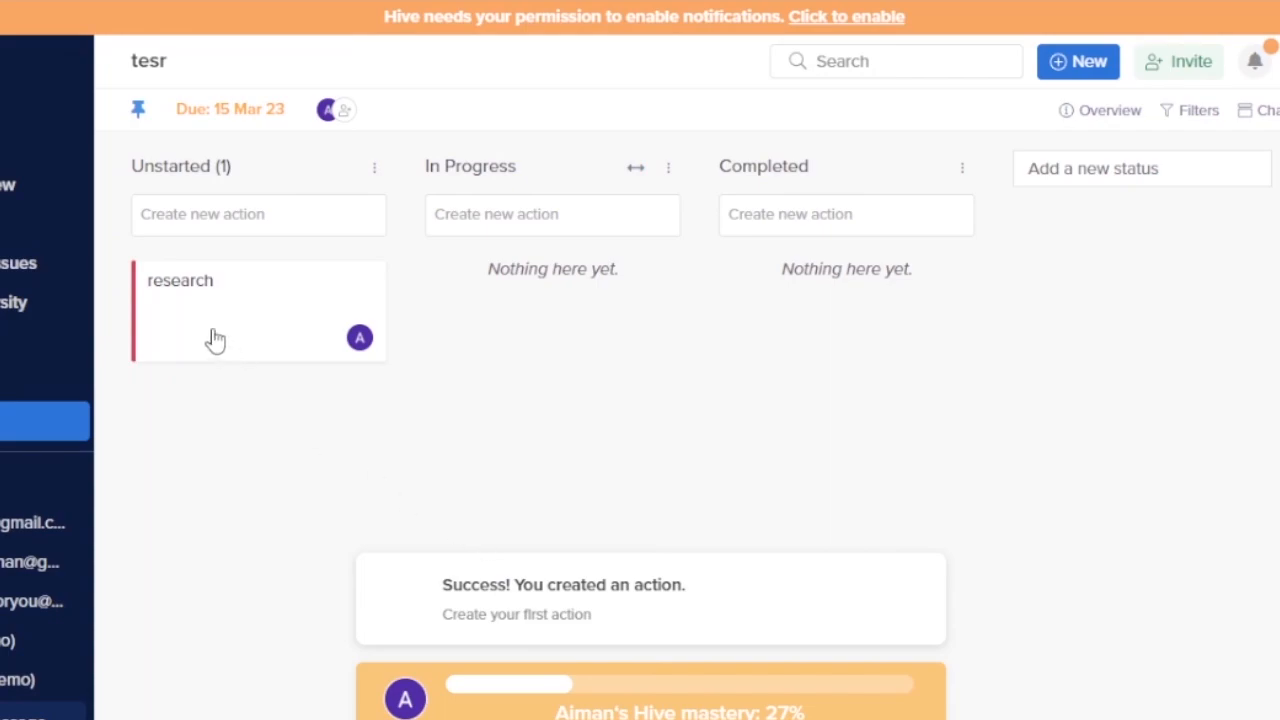
mouse_move(229, 307)
left_mouse_down()
mouse_move(400, 283)
mouse_move(514, 229)
mouse_move(205, 302)
mouse_move(218, 296)
left_mouse_up()
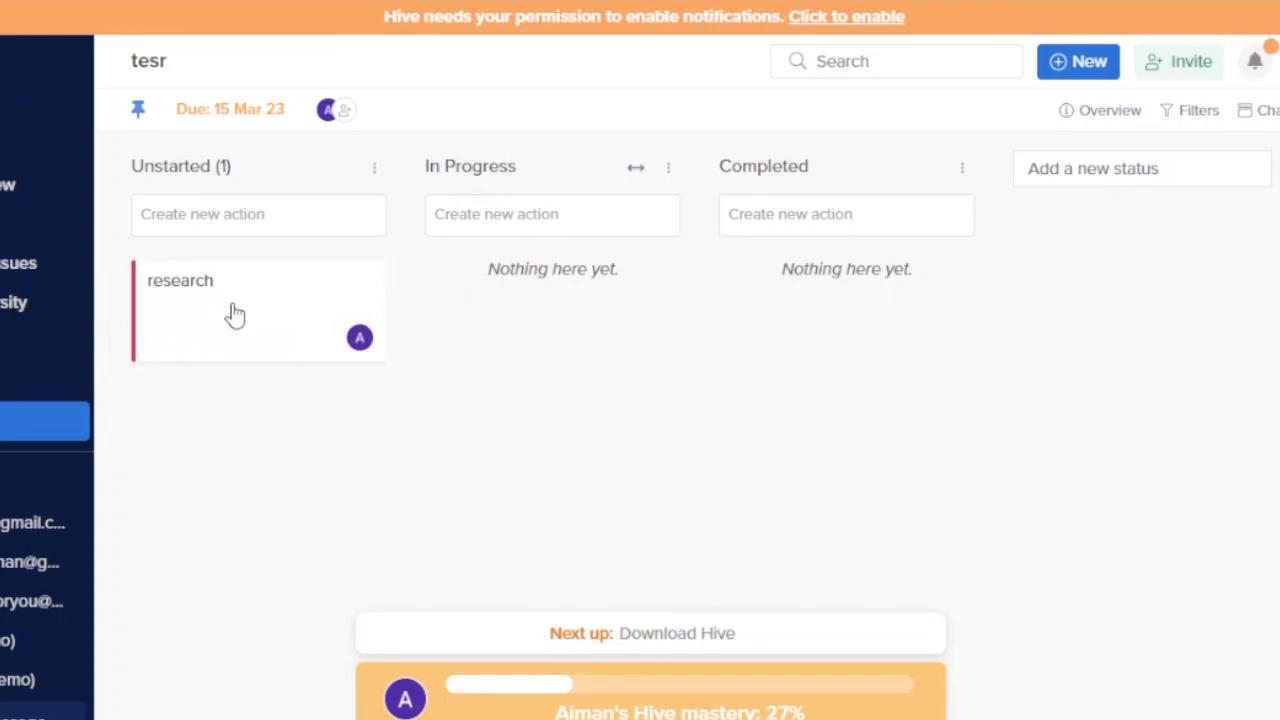
left_click_drag(235, 315, 547, 206)
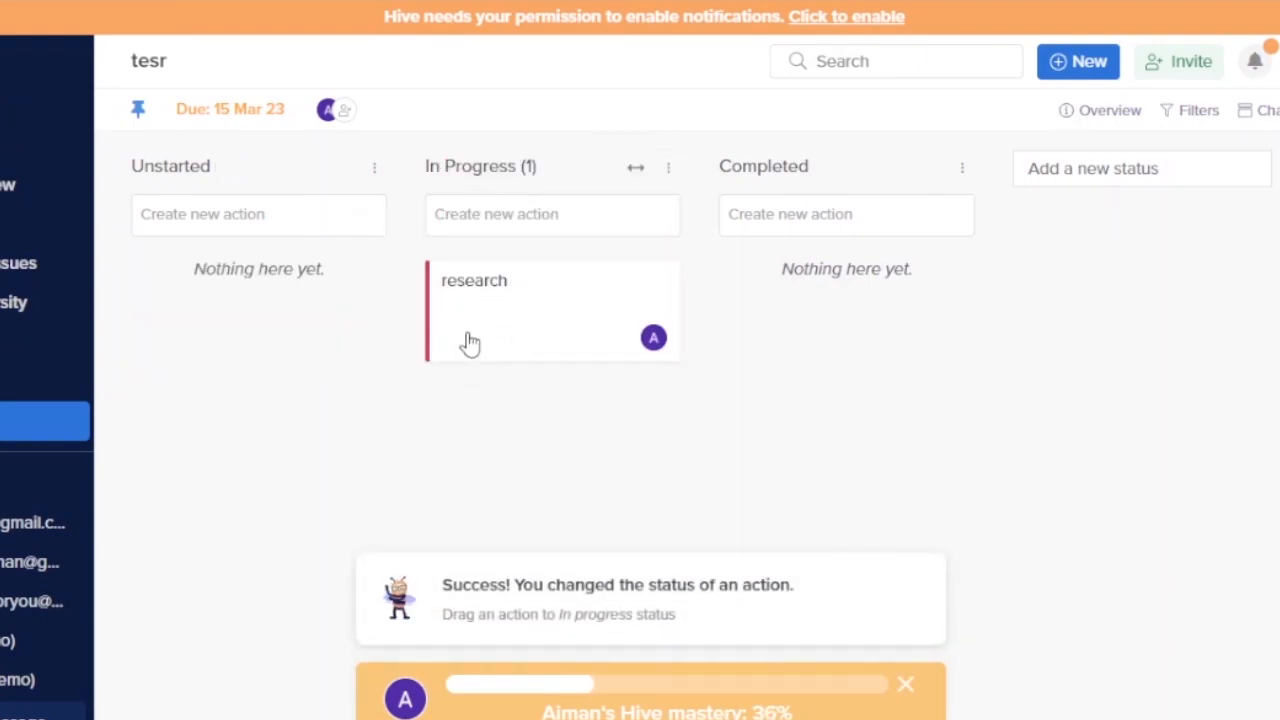
- Move the research action into Completed and add a new 'stuck' status column
left_click_drag(470, 343, 780, 302)
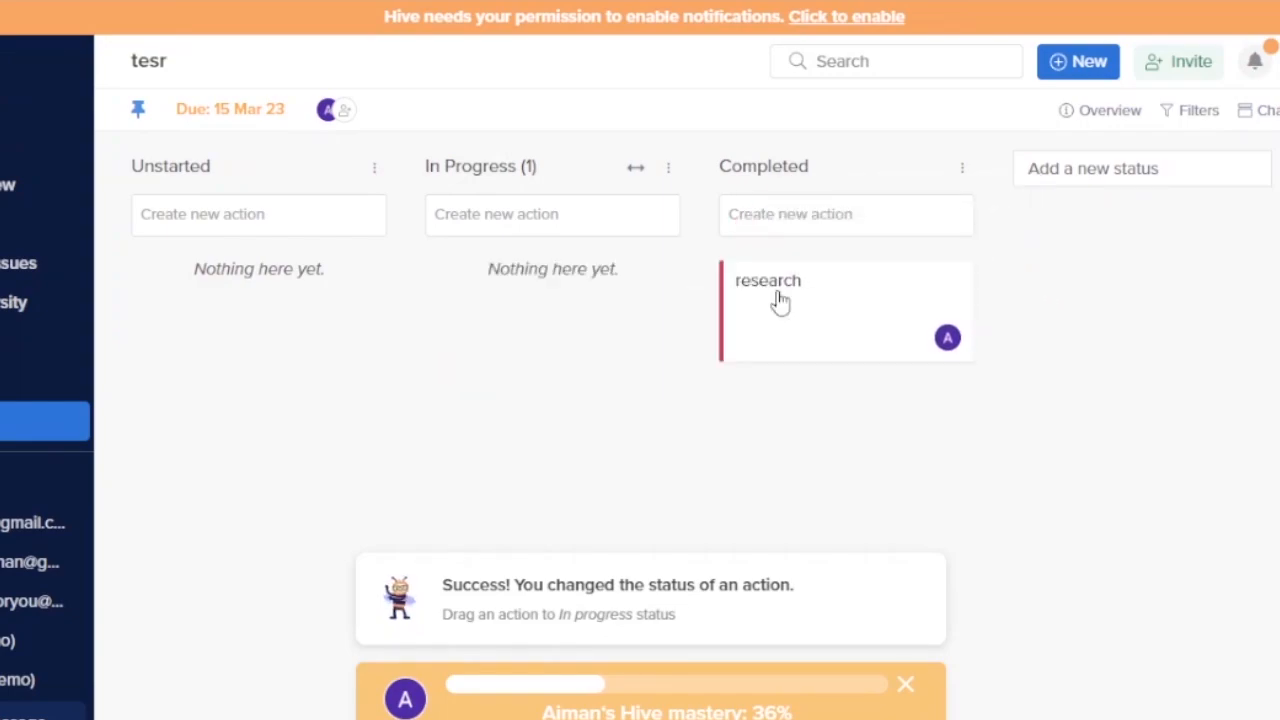
left_click(1131, 172)
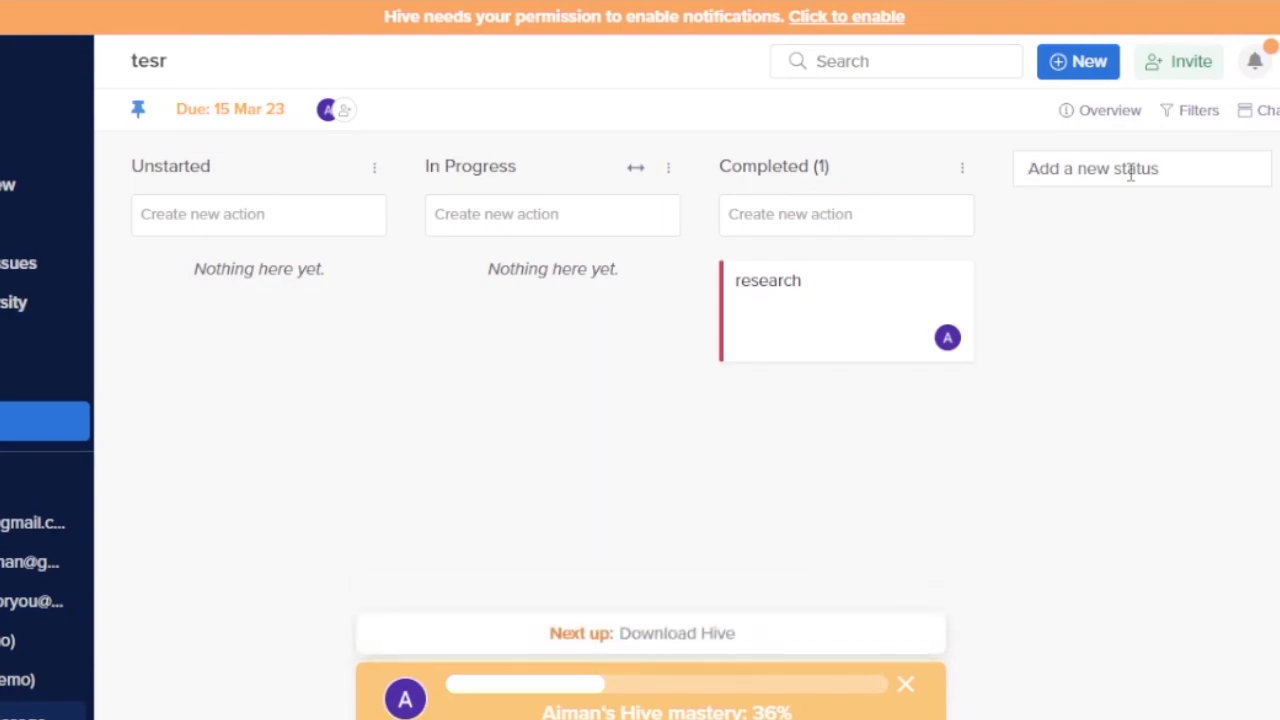
type("stuck")
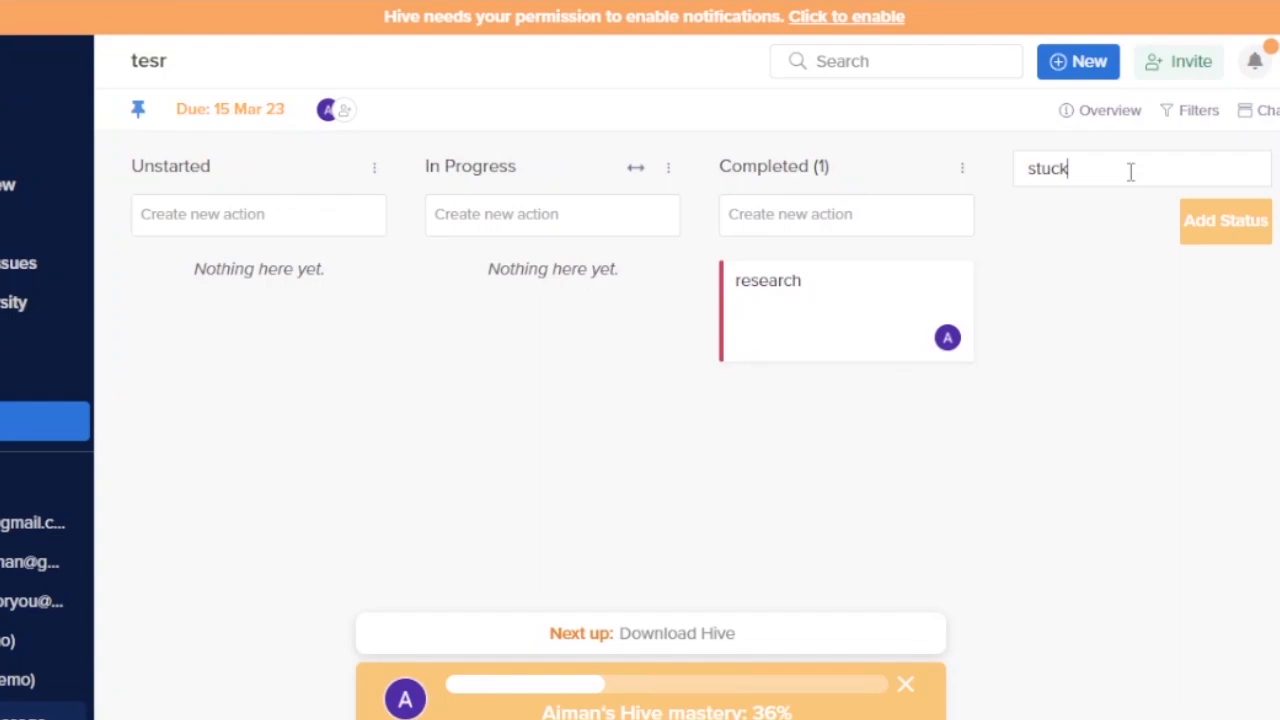
key("Return")
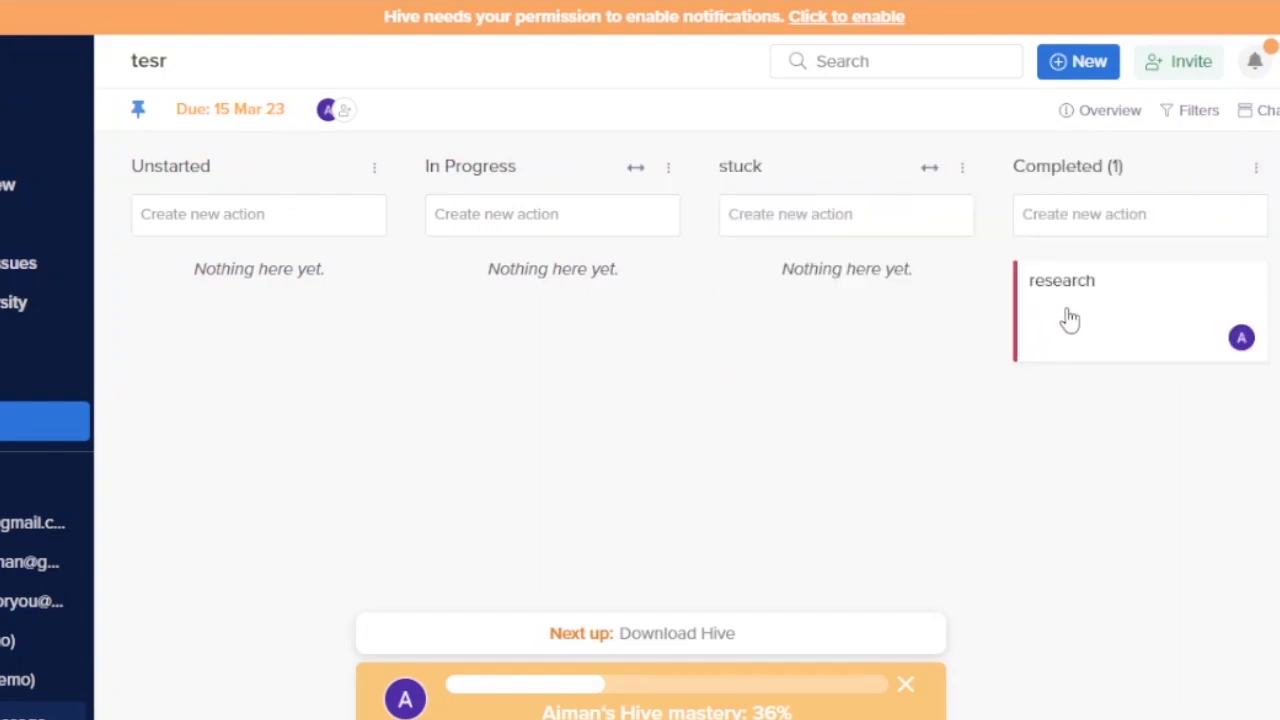
- Move the research action into the stuck column, keeping stuck as the third column
left_click_drag(1051, 320, 790, 281)
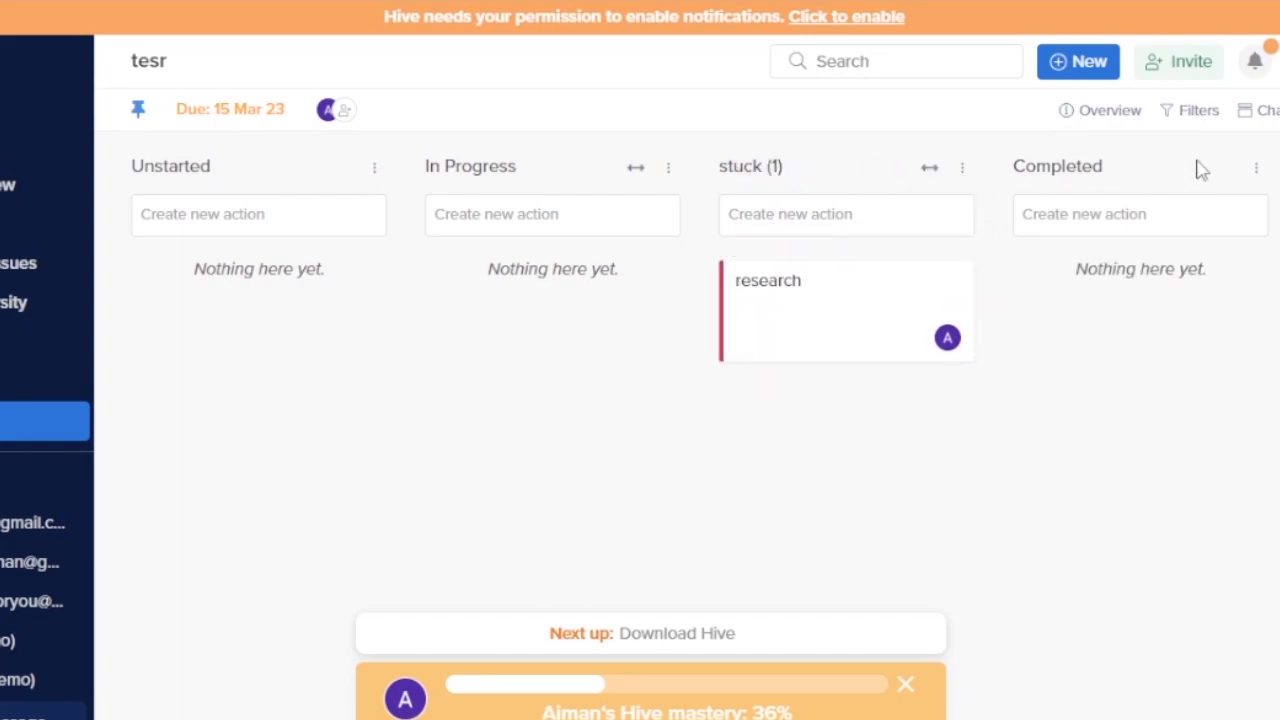
left_click_drag(923, 165, 1246, 175)
left_click_drag(925, 164, 1270, 170)
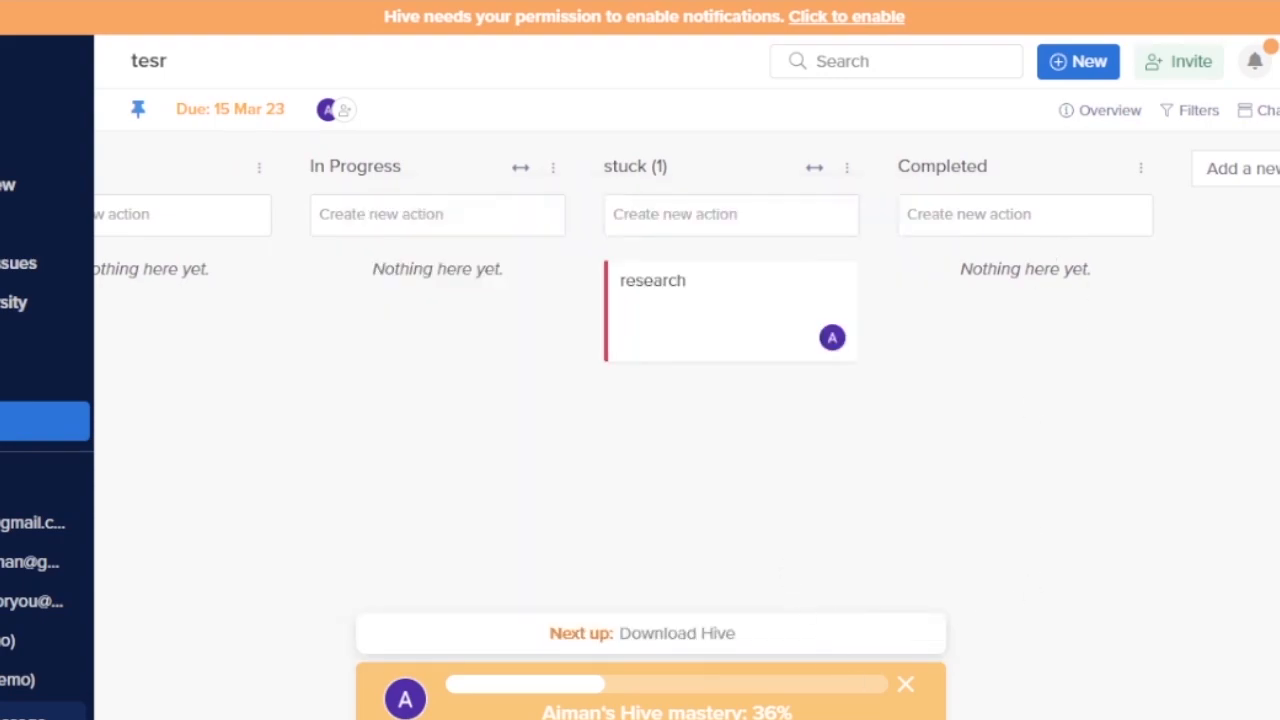
scroll(640, 400, "left", 1)
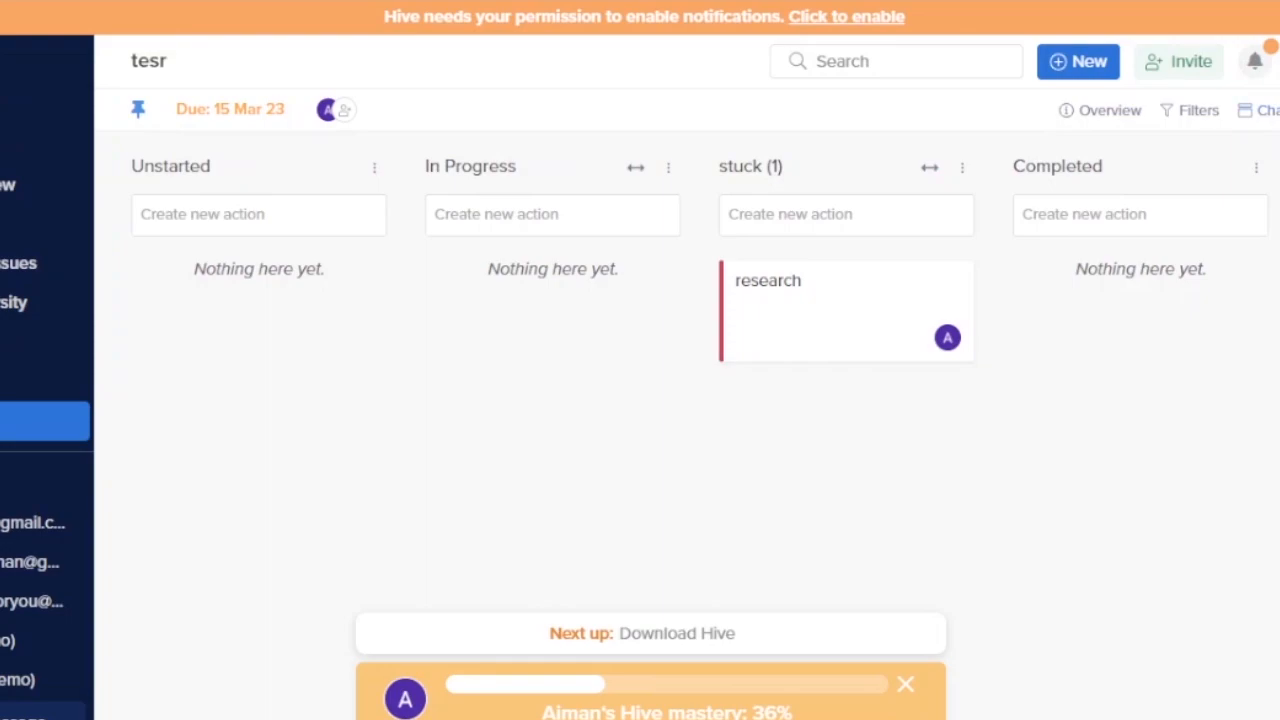
- Switch tesr to the Gantt Chart layout, widen the action list, and check the Group by options
left_click(1270, 111)
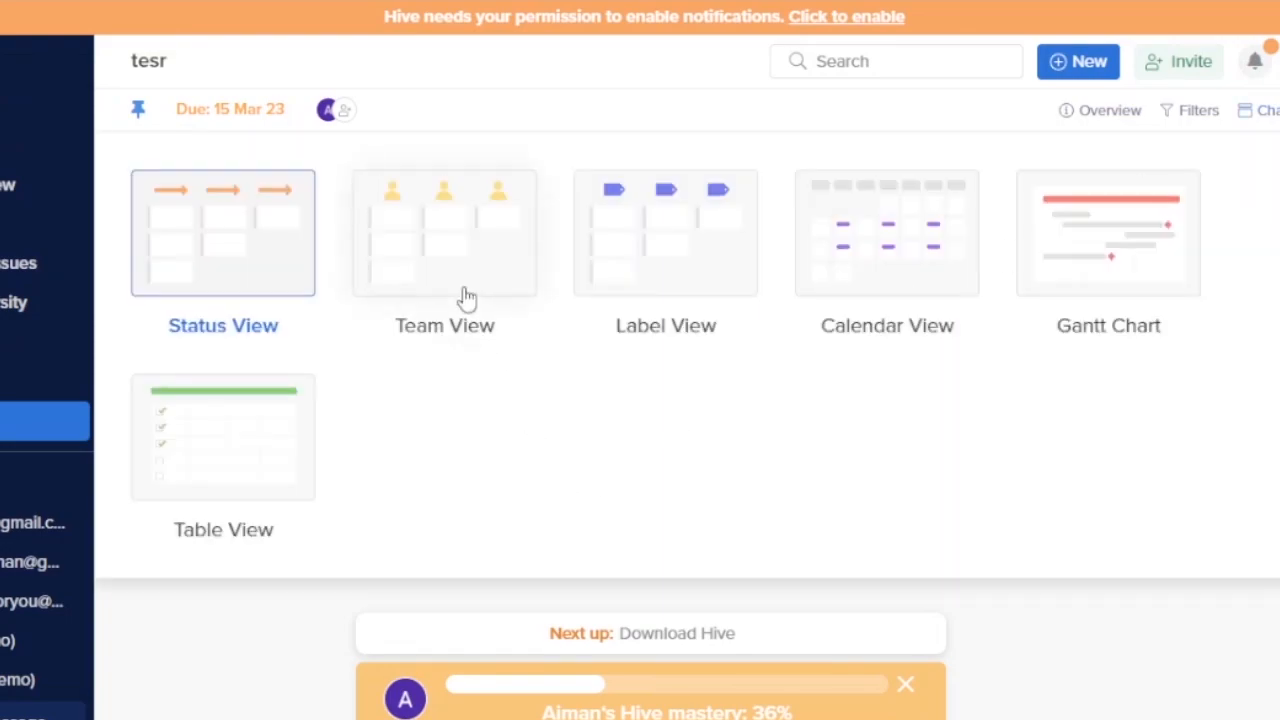
left_click(1078, 225)
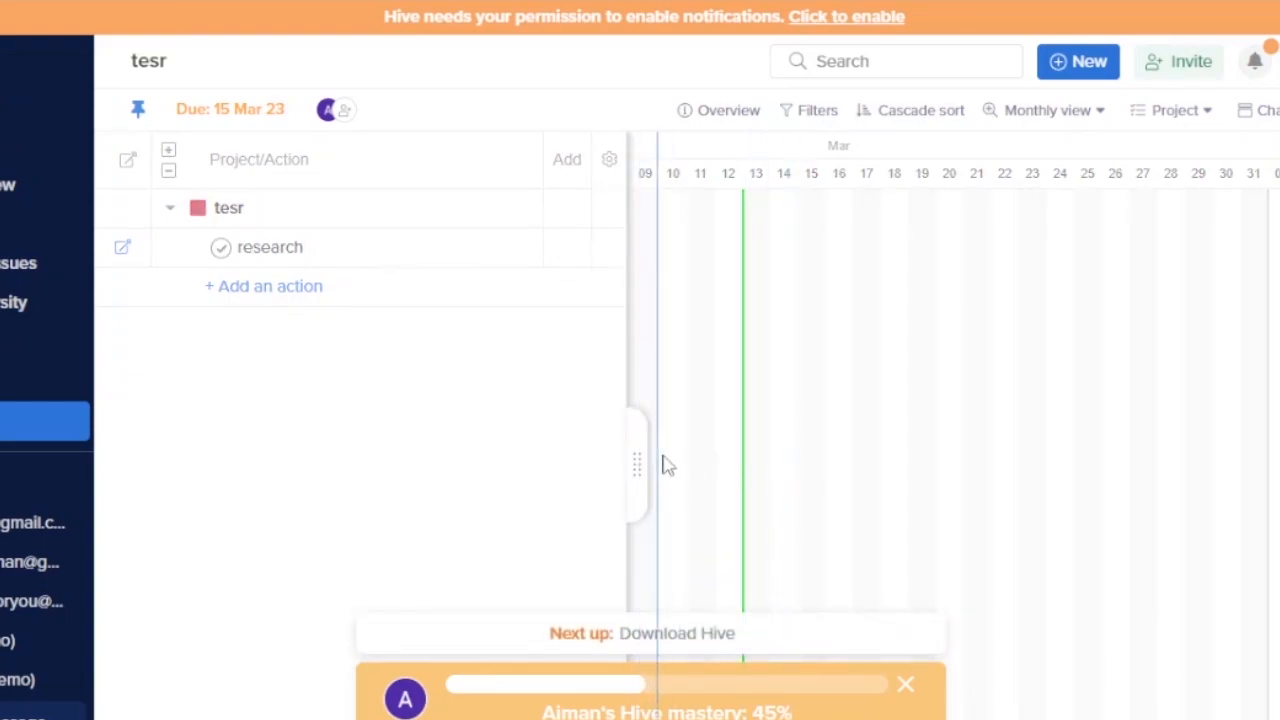
left_click_drag(668, 465, 666, 465)
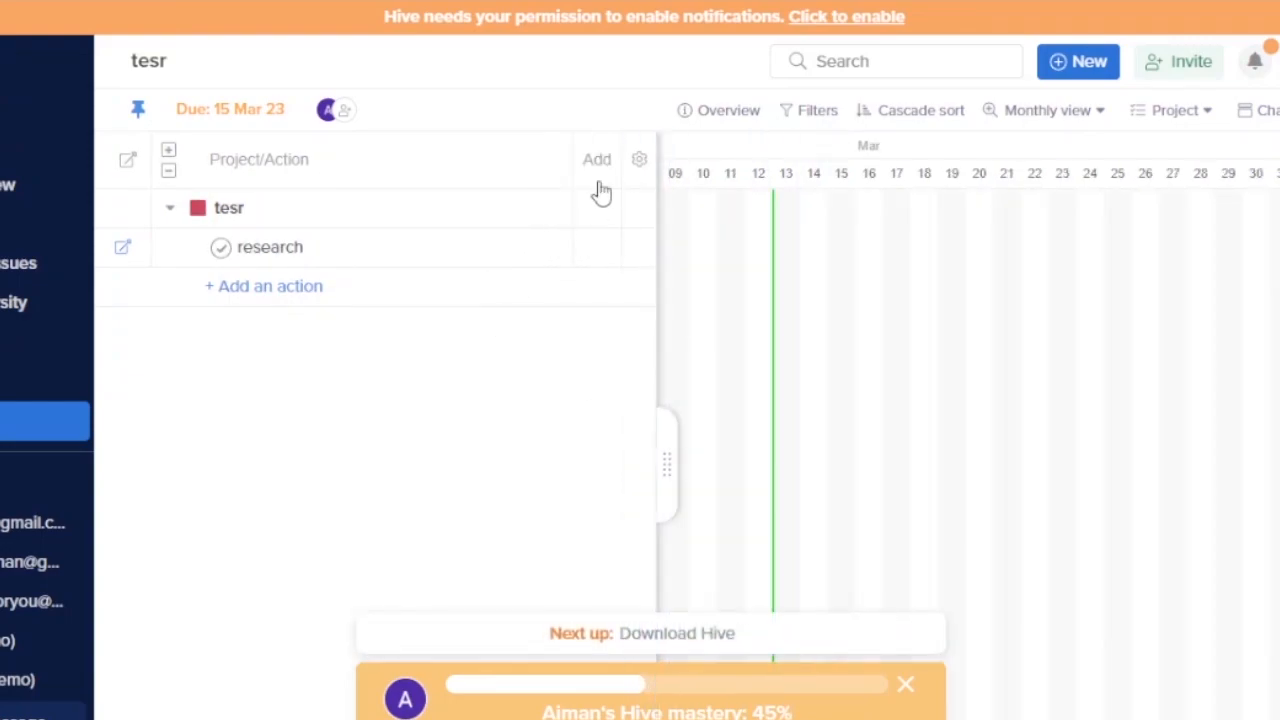
left_click(1208, 116)
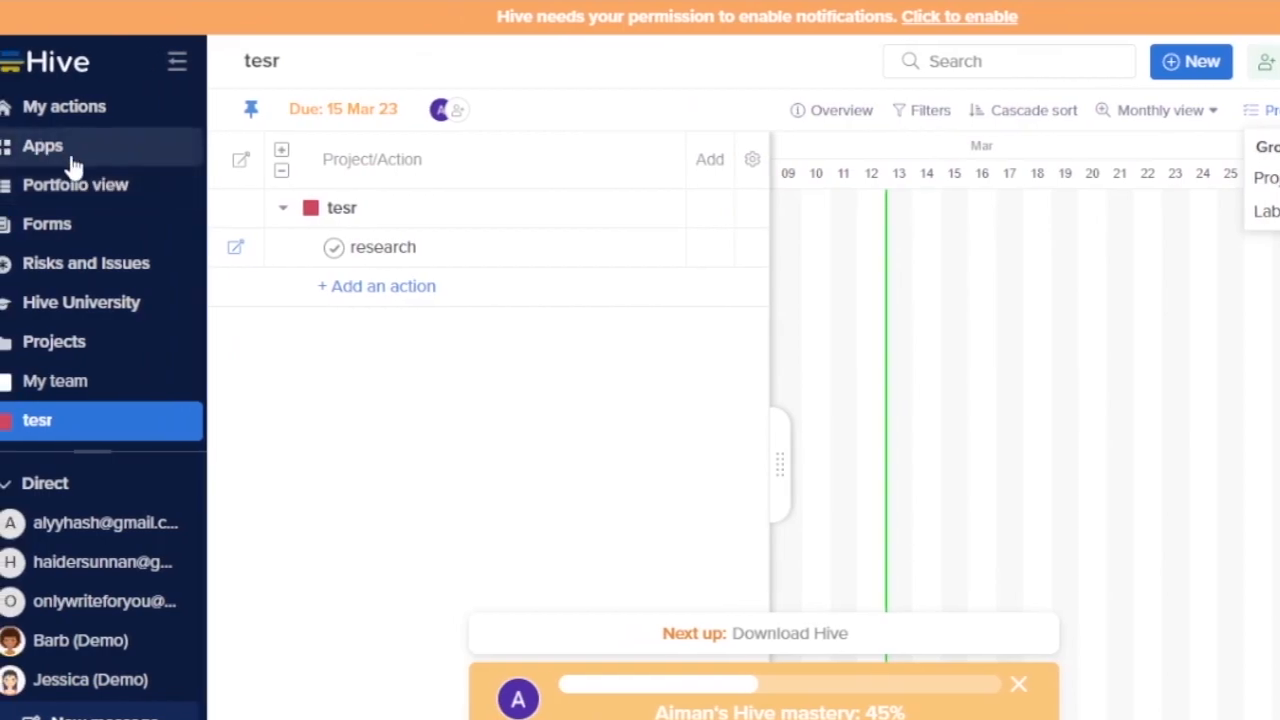
left_click(64, 153)
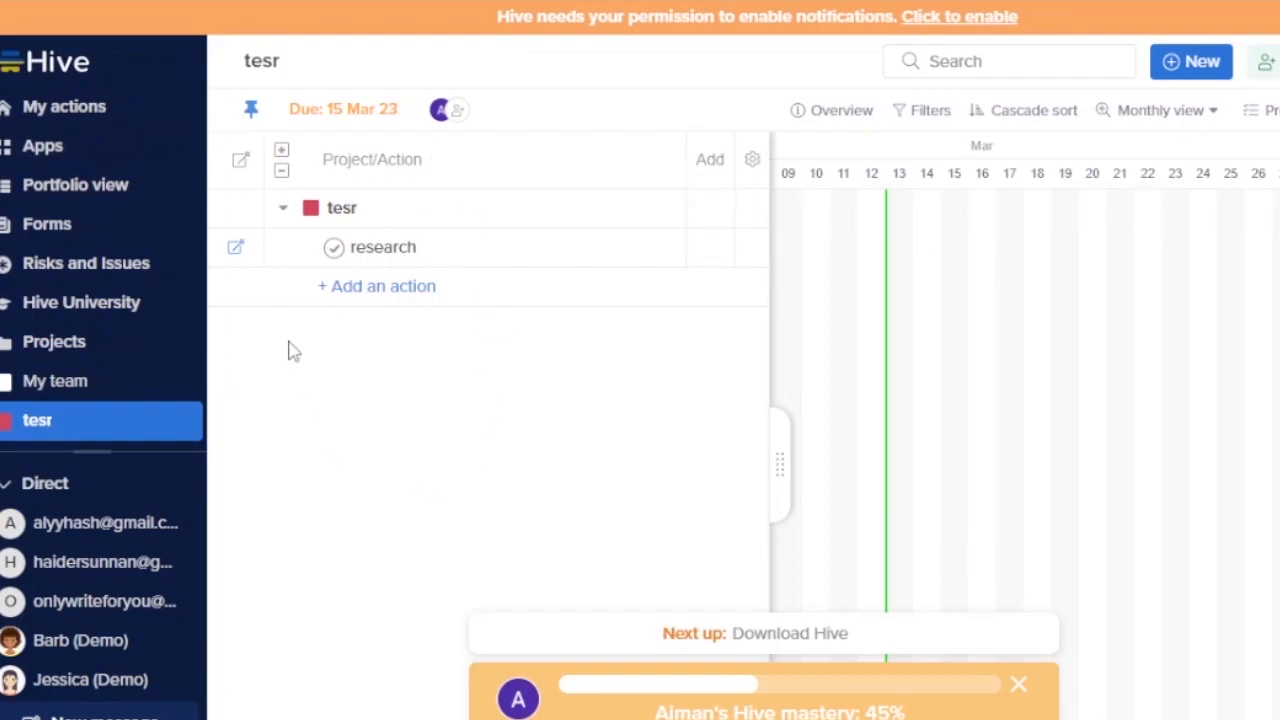
- Open the Portfolio view, leaving the Initiative View [Template] title and portfolio selection unchanged
left_click(65, 183)
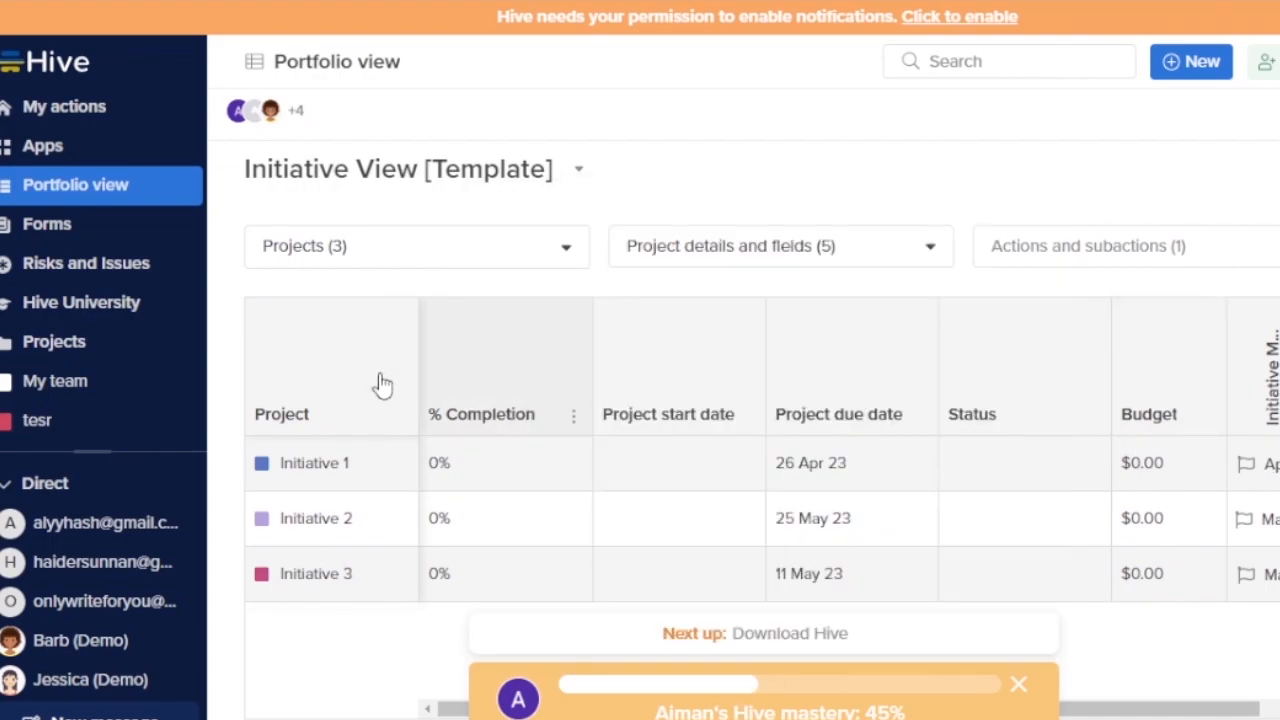
left_click(556, 177)
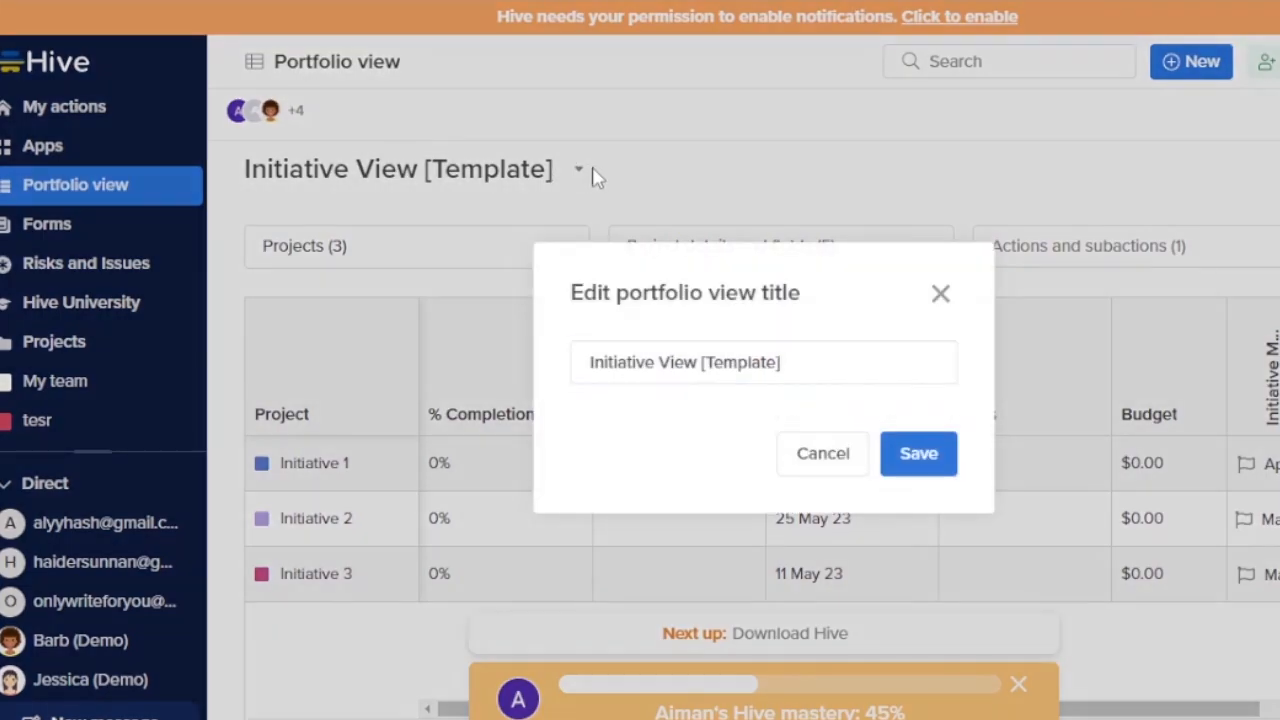
left_click(581, 177)
left_click(581, 177)
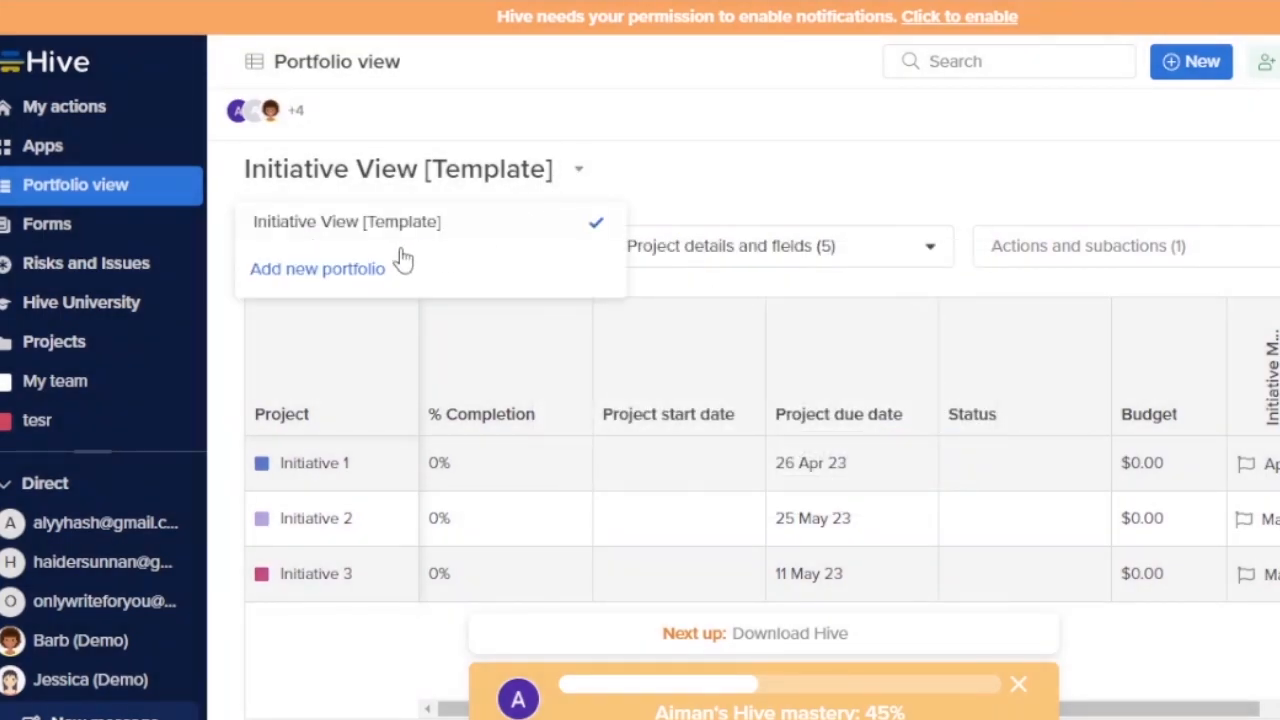
left_click(70, 241)
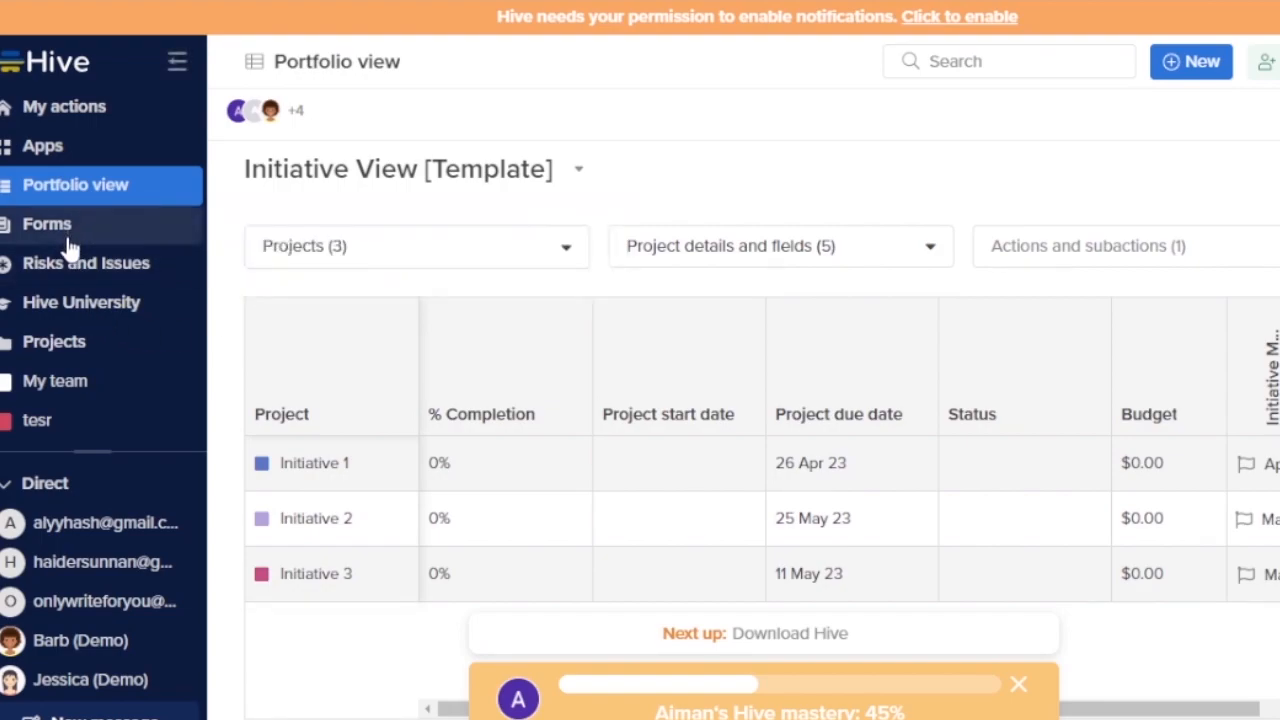